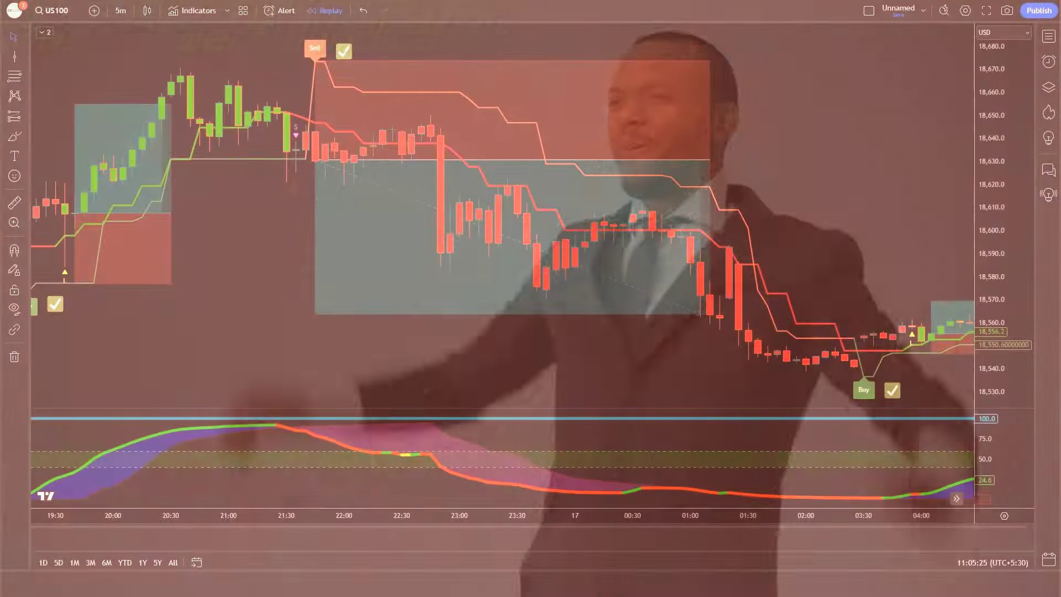
# Pan across the example US100 chart to preview the finished buy and sell trades.
pyautogui.moveTo(860, 369); pyautogui.dragTo(572, 369)
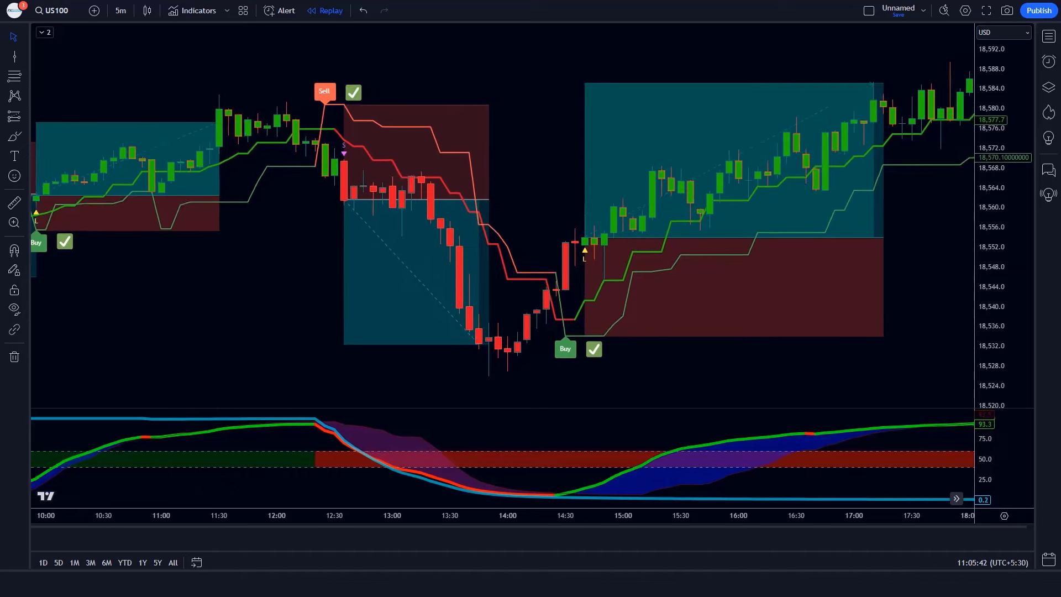
pyautogui.moveTo(534, 329); pyautogui.dragTo(390, 331)
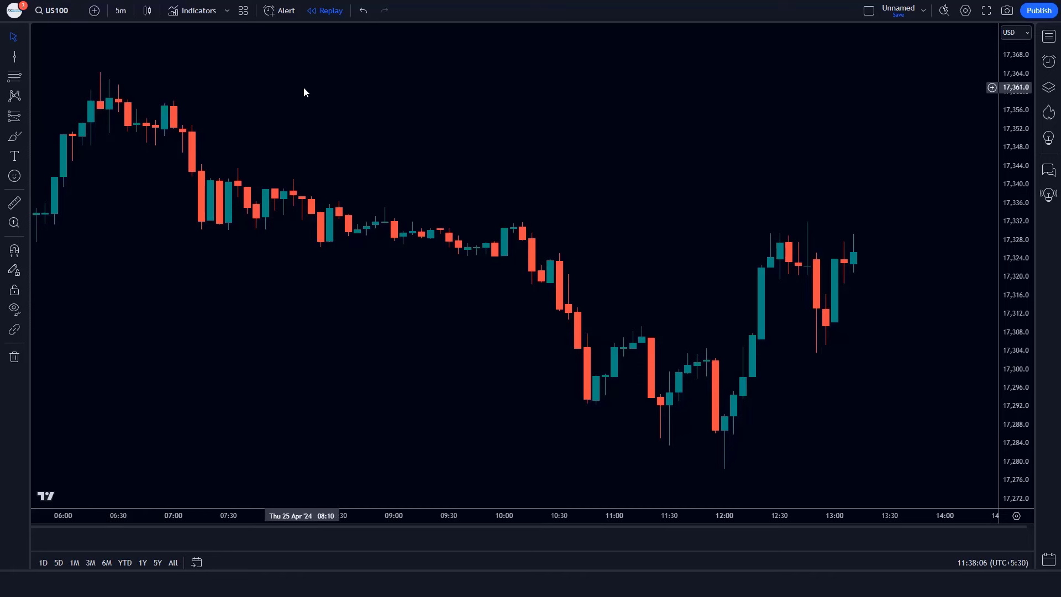
# Search 'Special MACD' and add SD85 My Special MACD v2 as a separate pane.
pyautogui.click(191, 11)
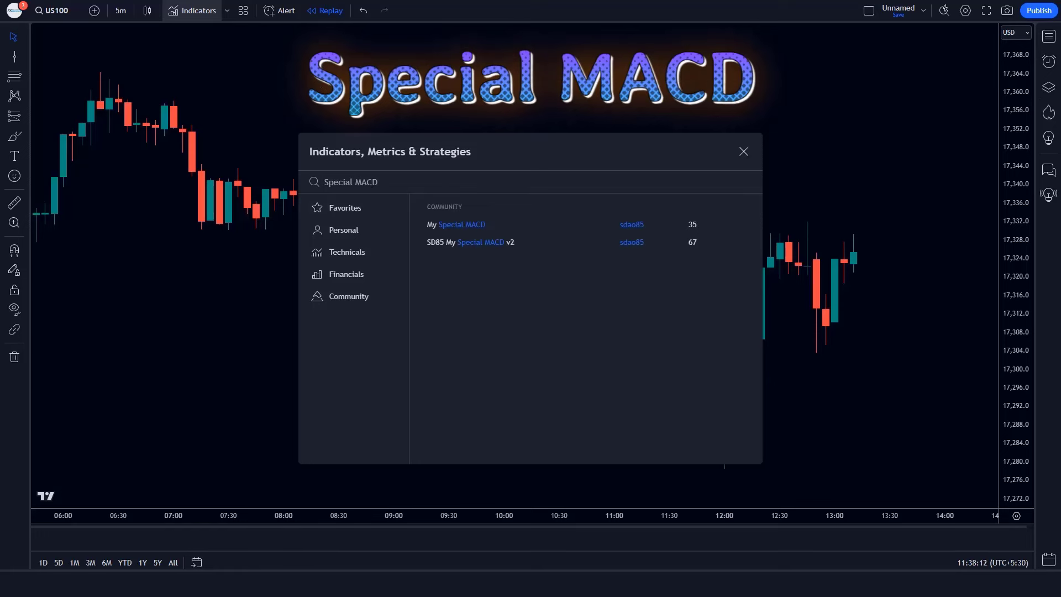
pyautogui.click(476, 223)
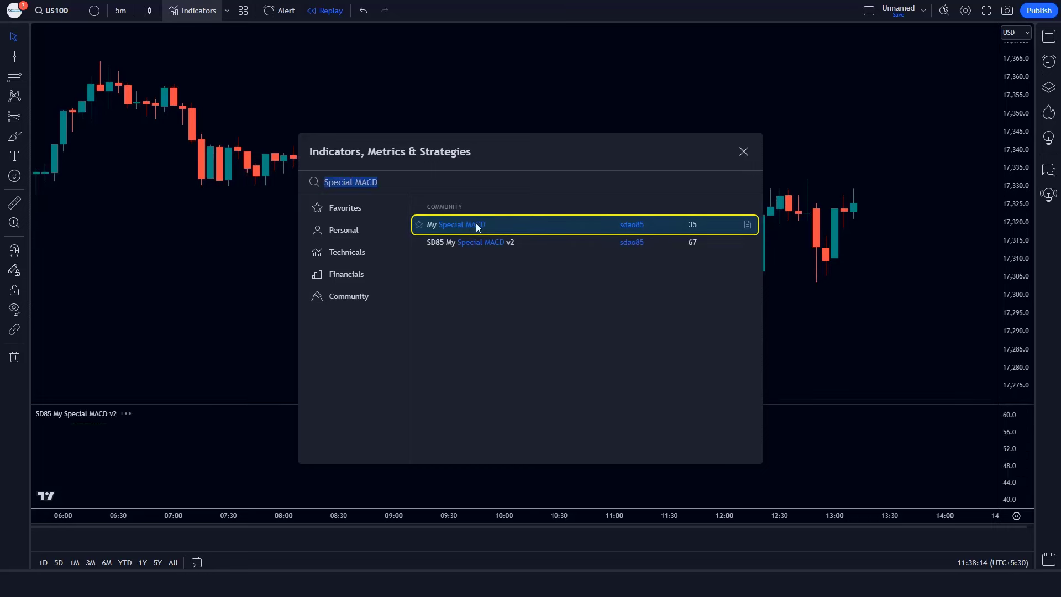
pyautogui.click(743, 152)
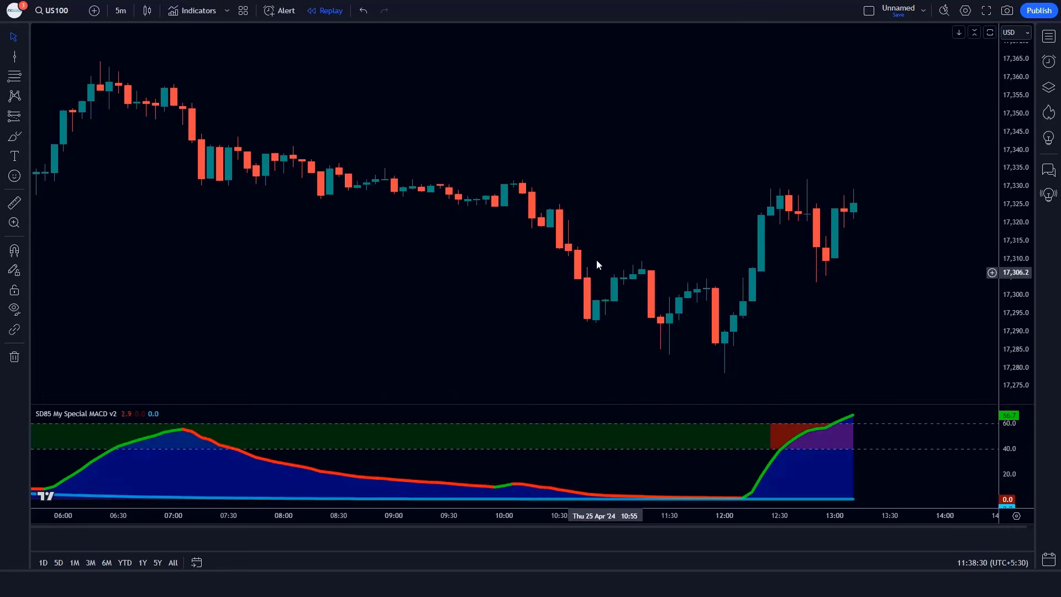
# Add the SUPERTREND ATR WITH TSL strategy to the US100 chart.
pyautogui.click(200, 12)
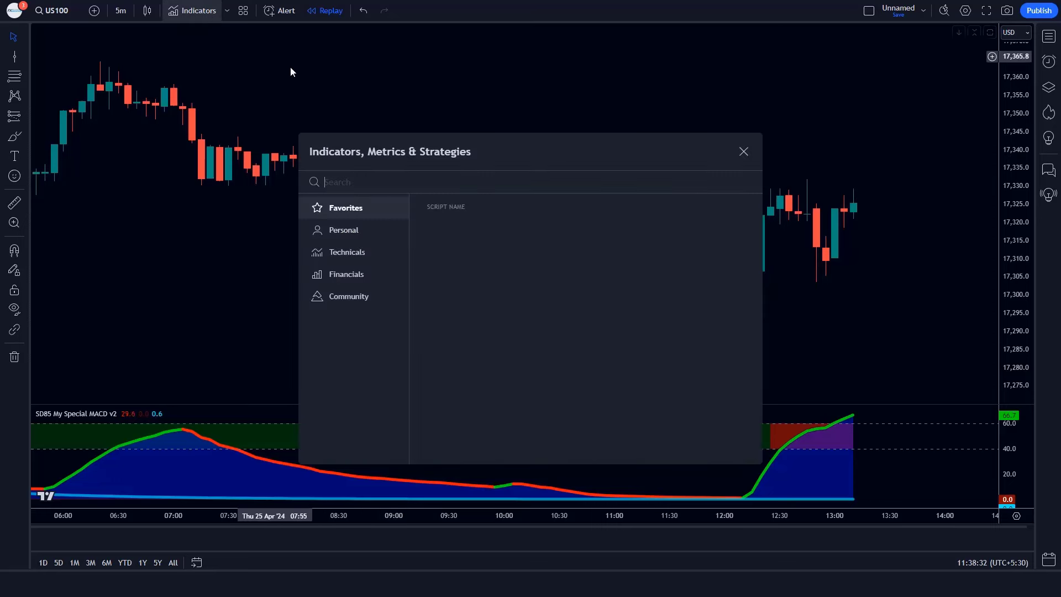
pyautogui.write('SUPERTREND ATR WITH TSL')
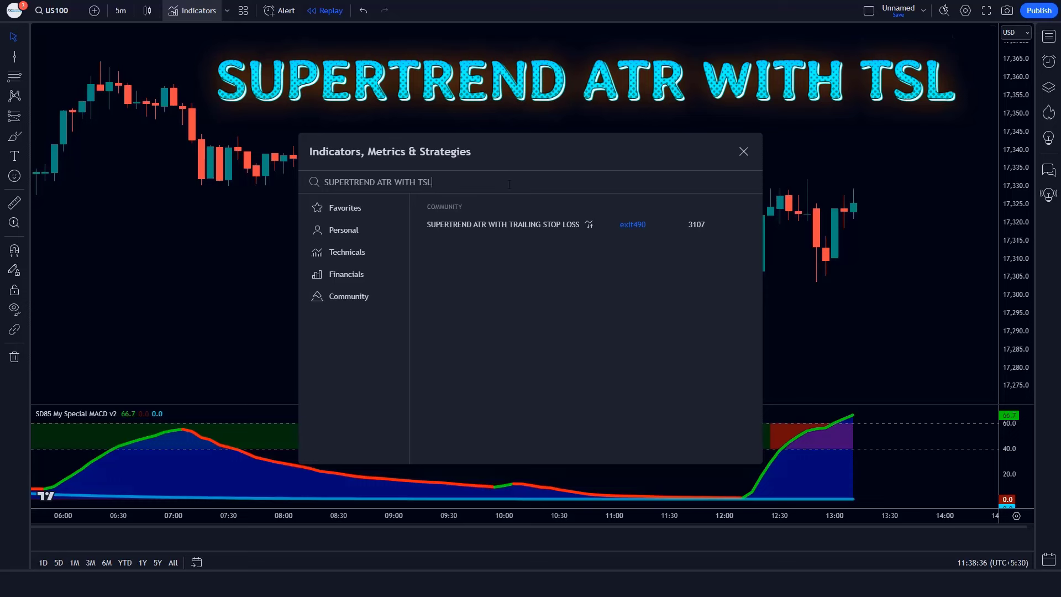
pyautogui.click(535, 226)
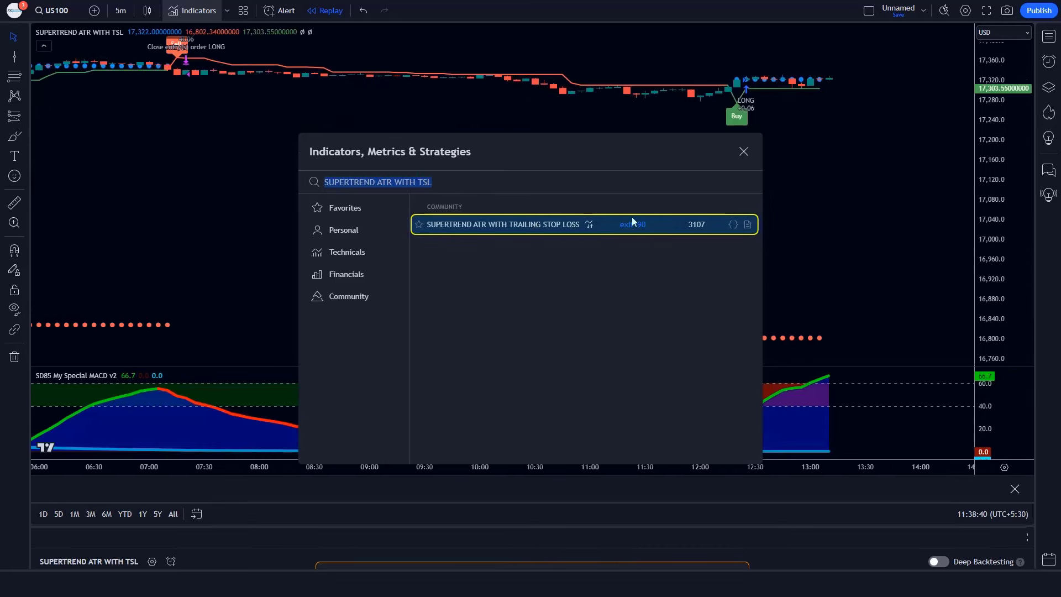
pyautogui.click(740, 151)
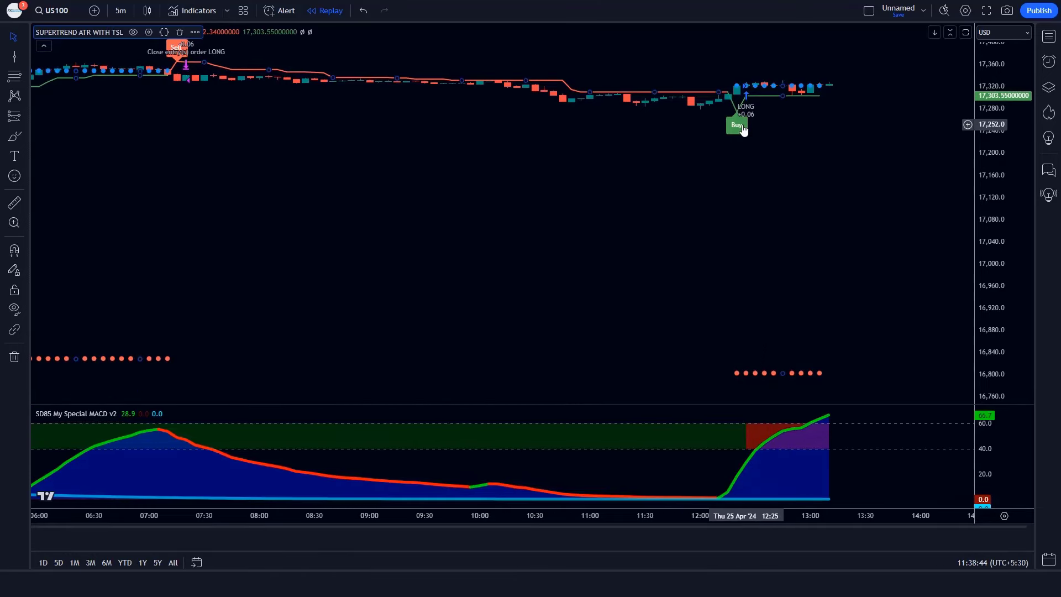
# Hide the strategy's Entry Price and Stop Loss plots in its Style settings.
pyautogui.doubleClick(743, 129)
pyautogui.click(442, 146)
pyautogui.click(442, 174)
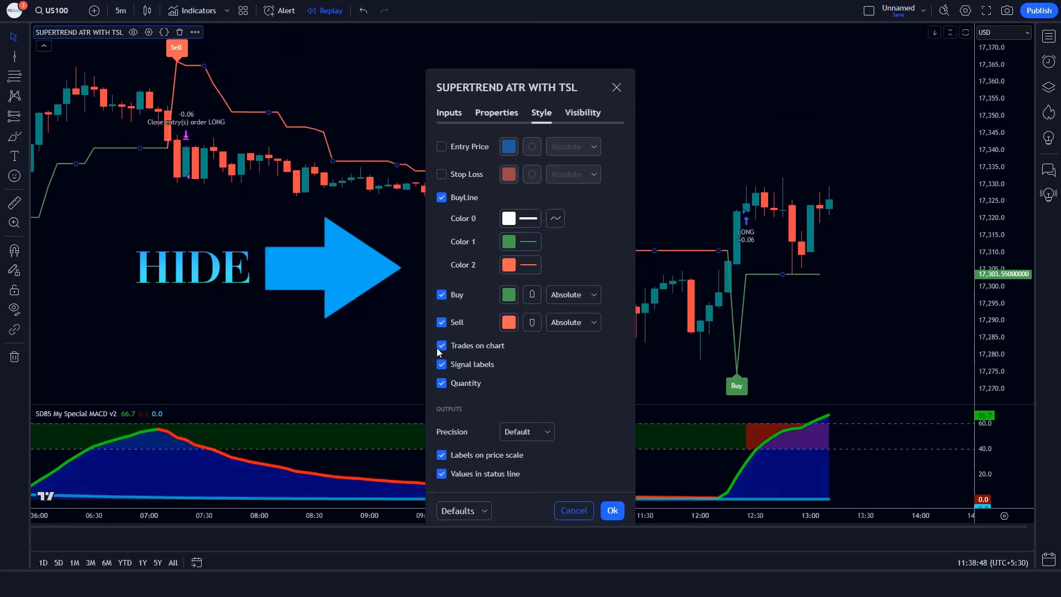
pyautogui.click(612, 511)
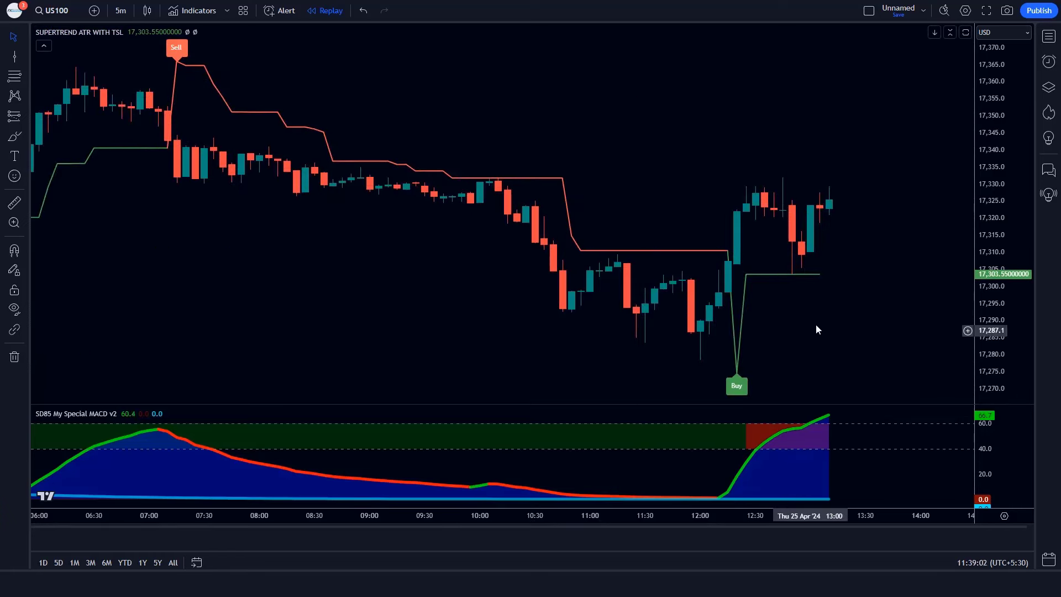
pyautogui.click(197, 10)
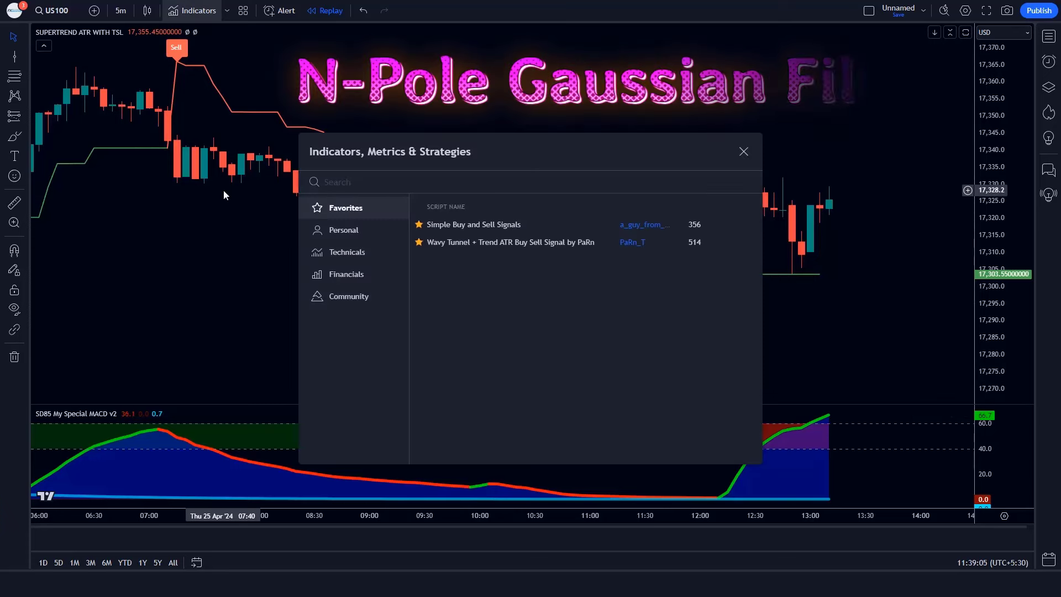
# Search 'N-Pole Gaussian Filter' and add the STD-Filtered [Loxx] result to the chart.
pyautogui.write('N-Pole Gaussian Filter')
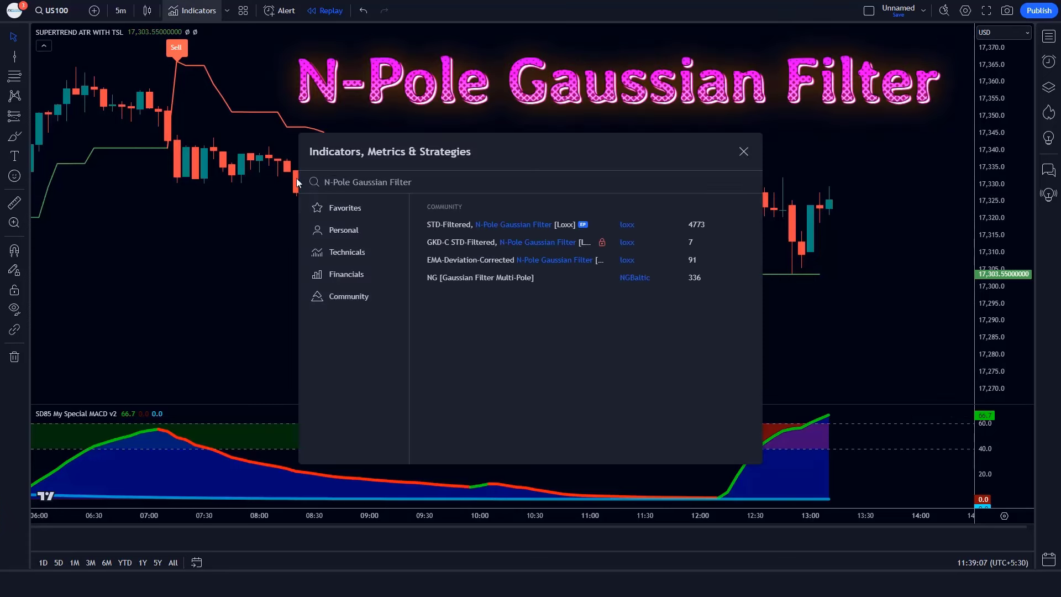
pyautogui.click(508, 226)
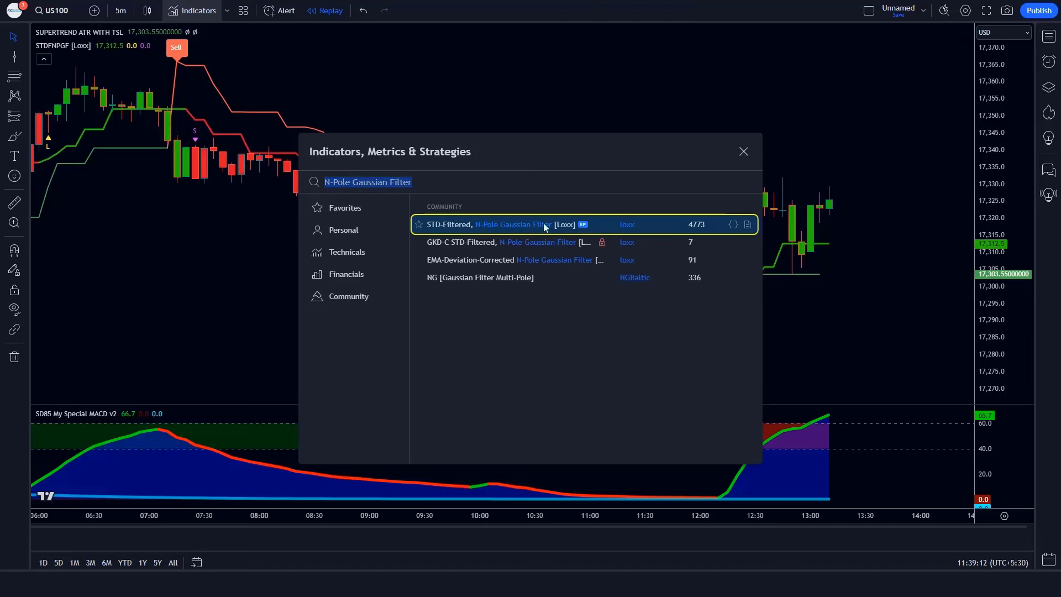
pyautogui.click(744, 151)
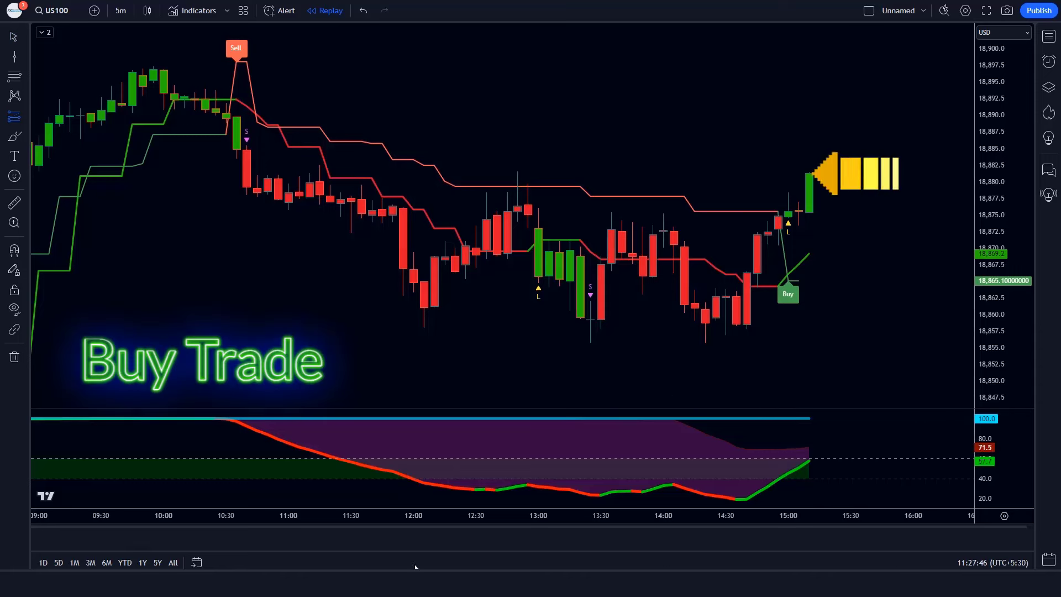
# Place a long position at 18,881.1 with stop 18,865.0 and a 1:1.5 reward target.
pyautogui.click(810, 176)
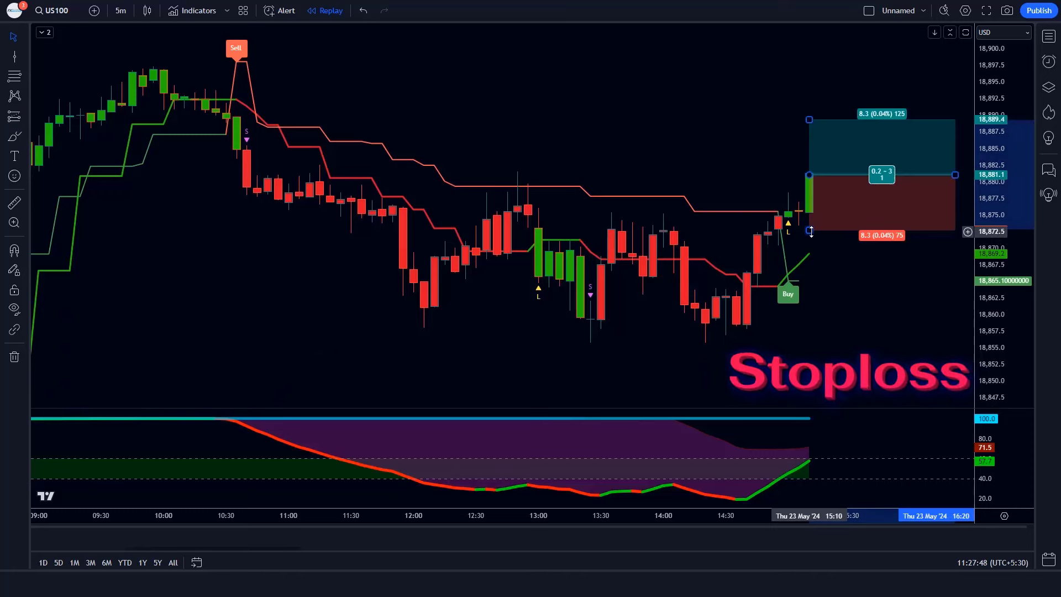
pyautogui.moveTo(816, 230); pyautogui.dragTo(825, 280)
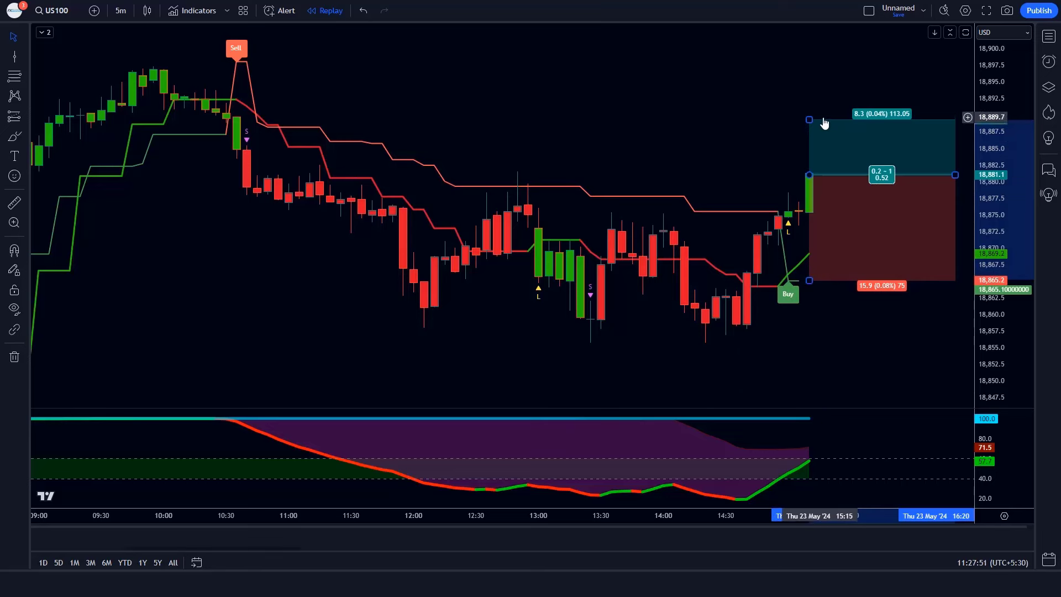
pyautogui.moveTo(809, 120); pyautogui.dragTo(810, 25)
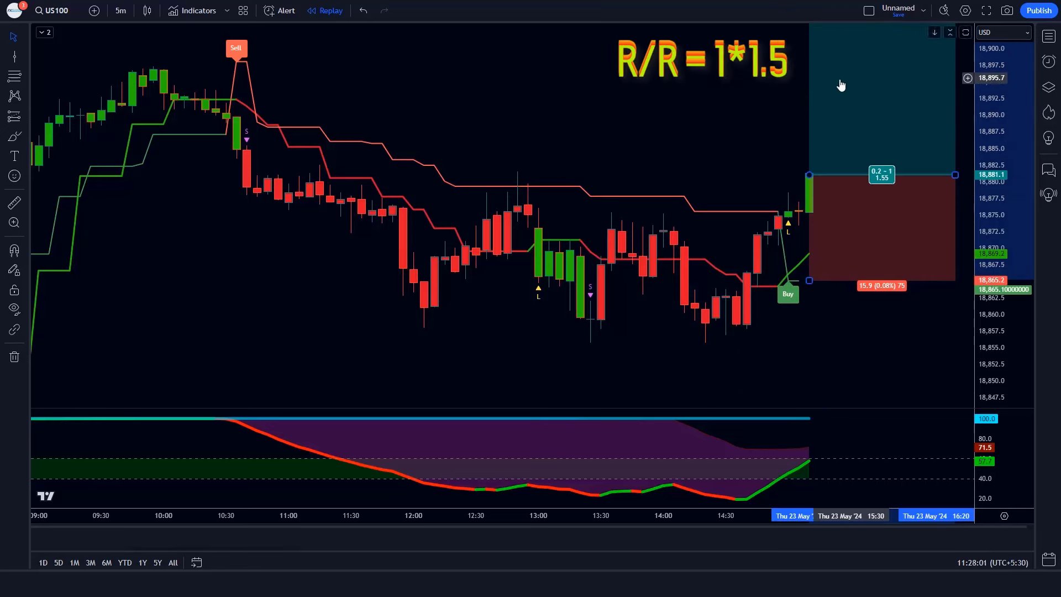
pyautogui.click(690, 104)
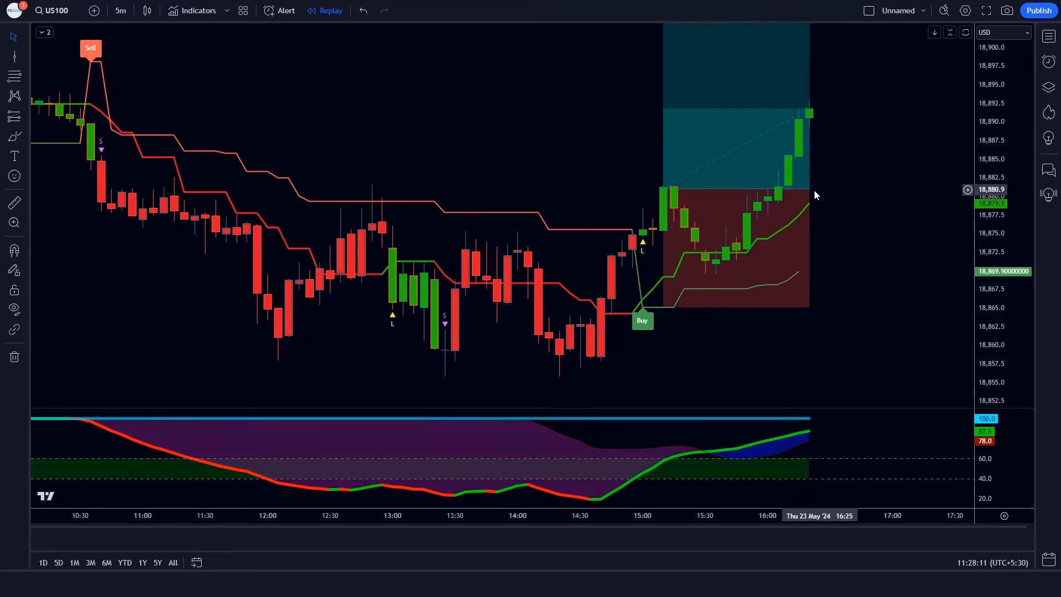
pyautogui.moveTo(814, 194); pyautogui.dragTo(974, 191)
pyautogui.click(870, 361)
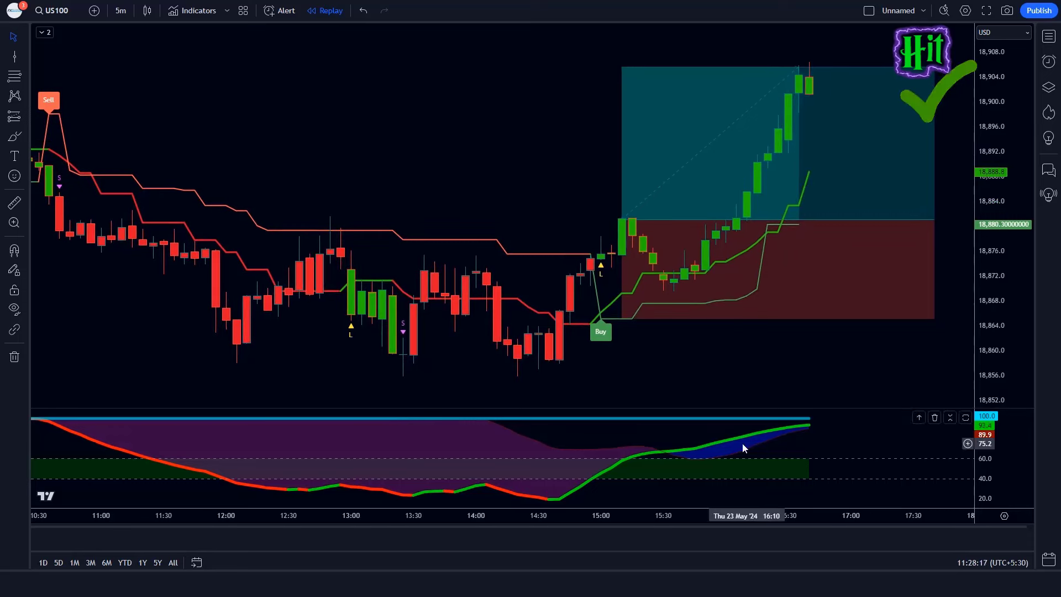
pyautogui.hotkey('ctrl', 'z')
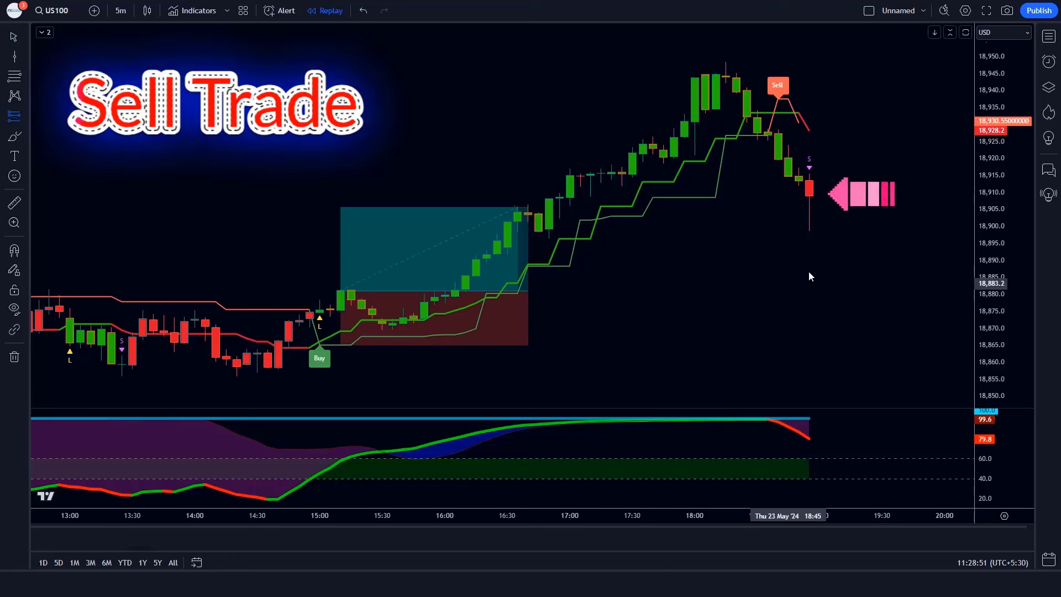
# Place a short position at 18,909.4 targeting 18,878.0, trimming the box where the target hit.
pyautogui.click(808, 195)
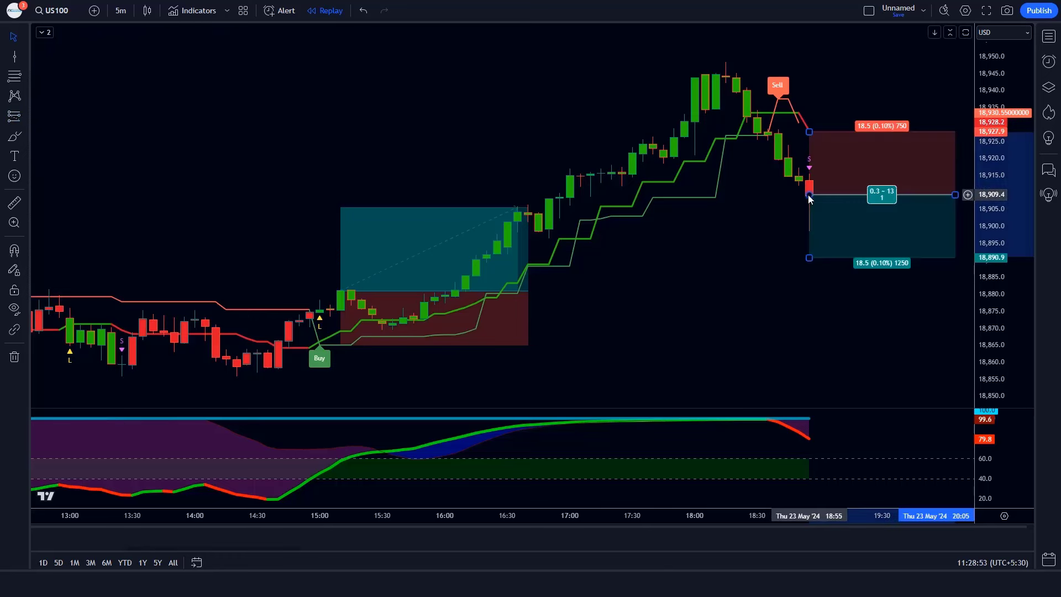
pyautogui.moveTo(819, 131); pyautogui.dragTo(820, 126)
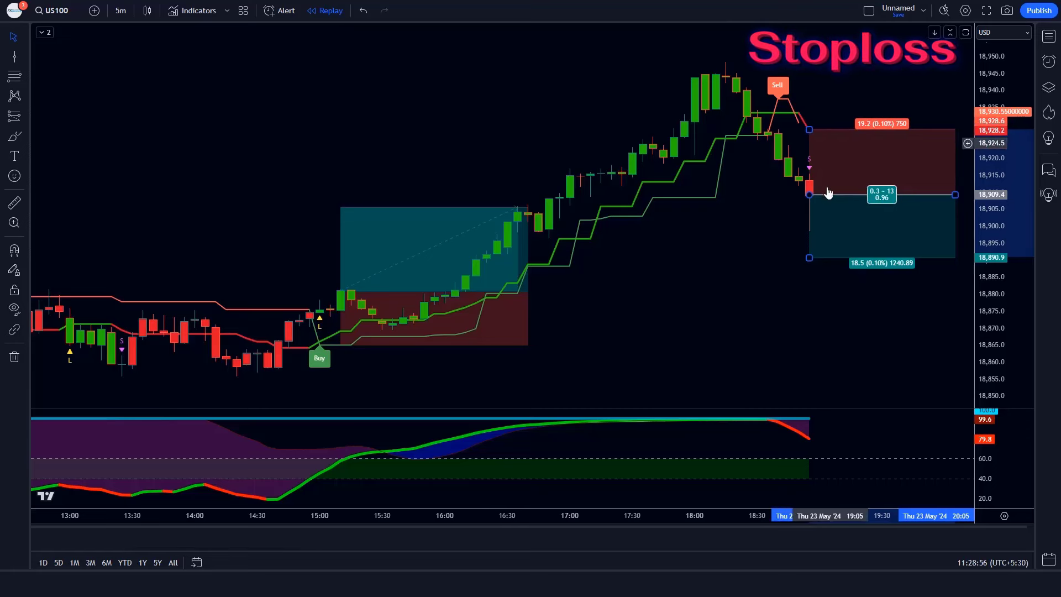
pyautogui.moveTo(809, 257); pyautogui.dragTo(815, 301)
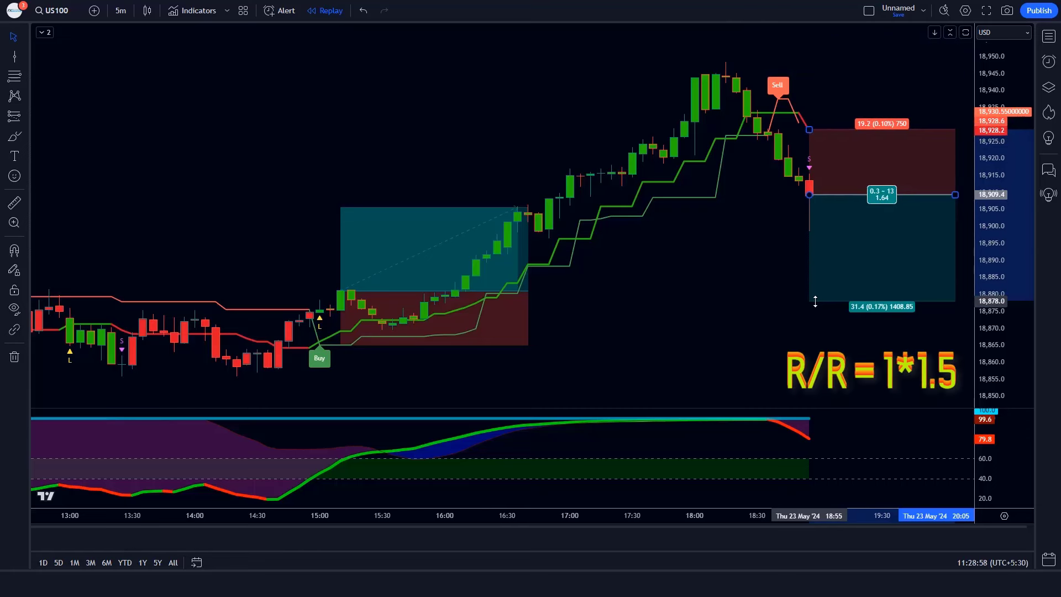
pyautogui.click(731, 304)
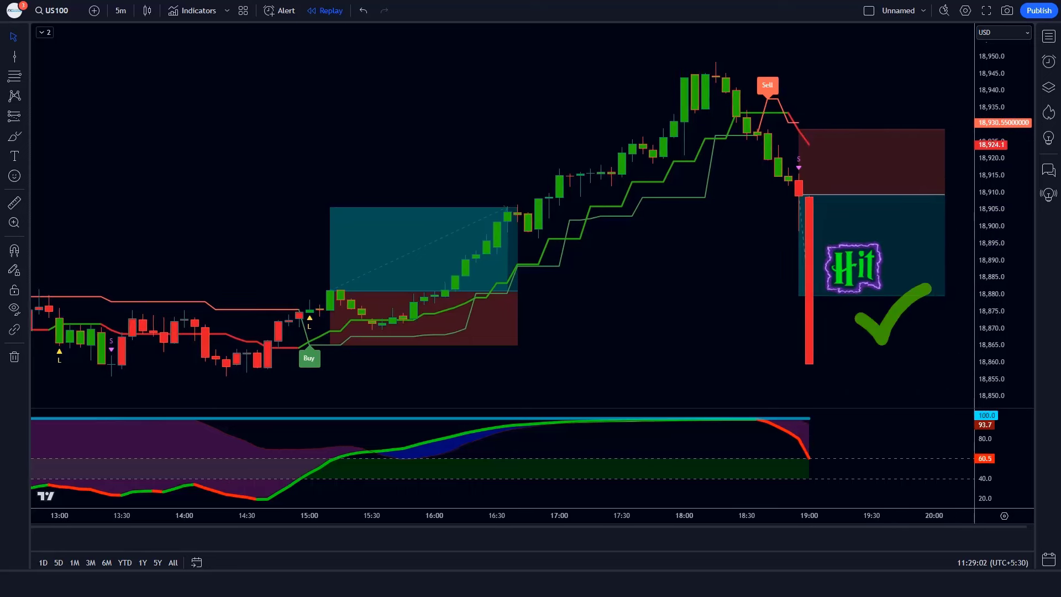
pyautogui.moveTo(935, 196); pyautogui.dragTo(809, 195)
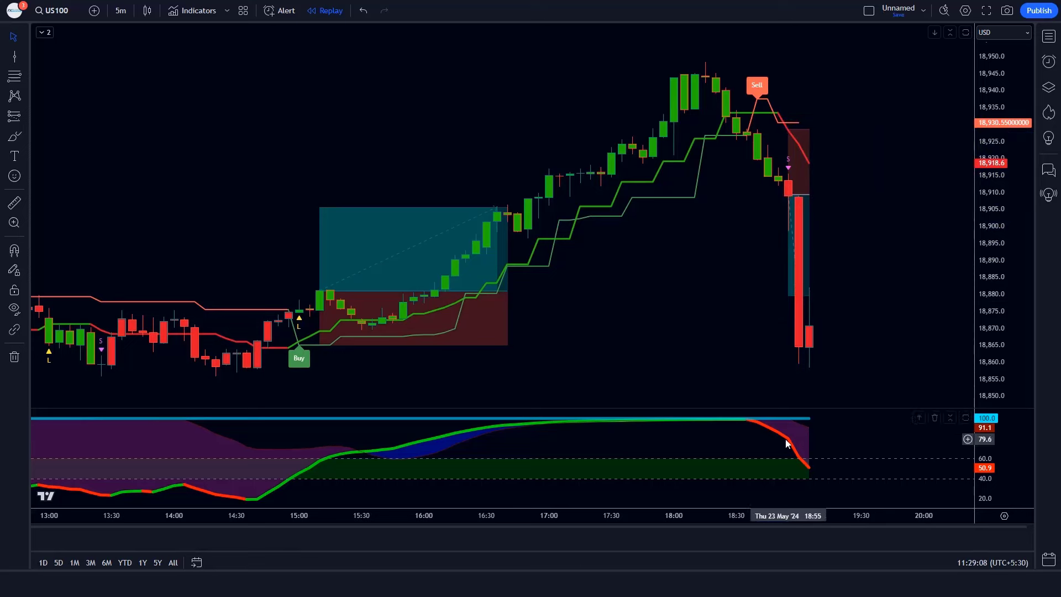
pyautogui.moveTo(297, 337); pyautogui.dragTo(192, 198)
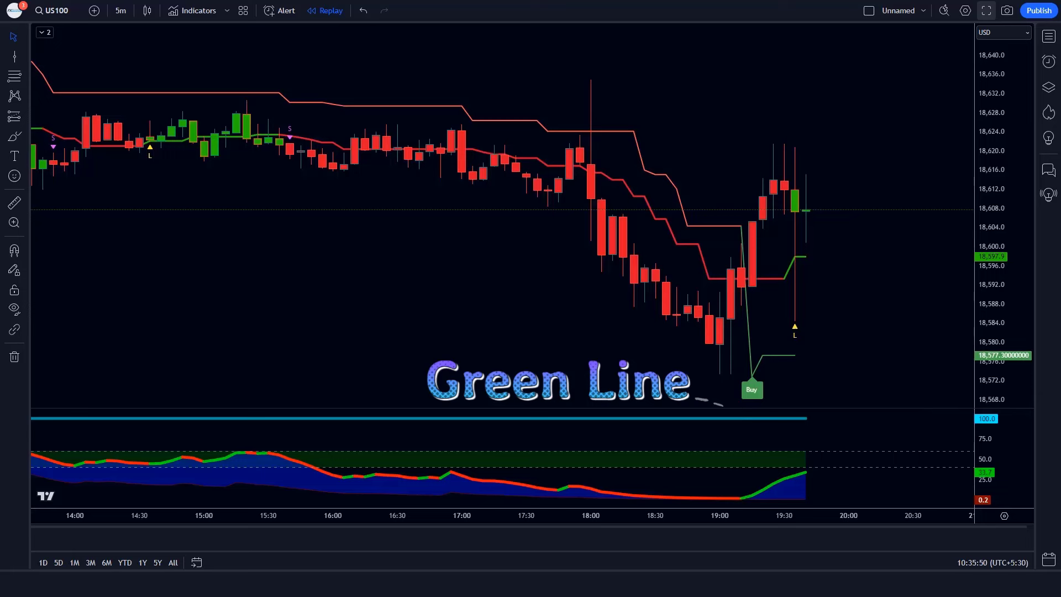
# Place a long position at 18,607.9 with stop 18,577.3 and target 18,655.0.
pyautogui.hotkey('alt', 'f')
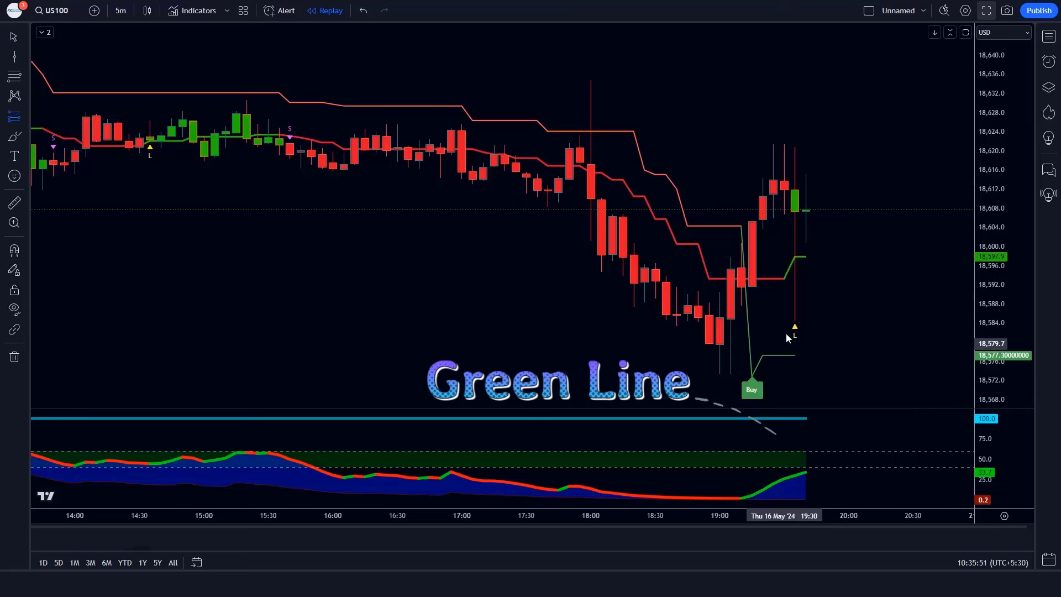
pyautogui.click(805, 211)
pyautogui.moveTo(807, 269); pyautogui.dragTo(822, 356)
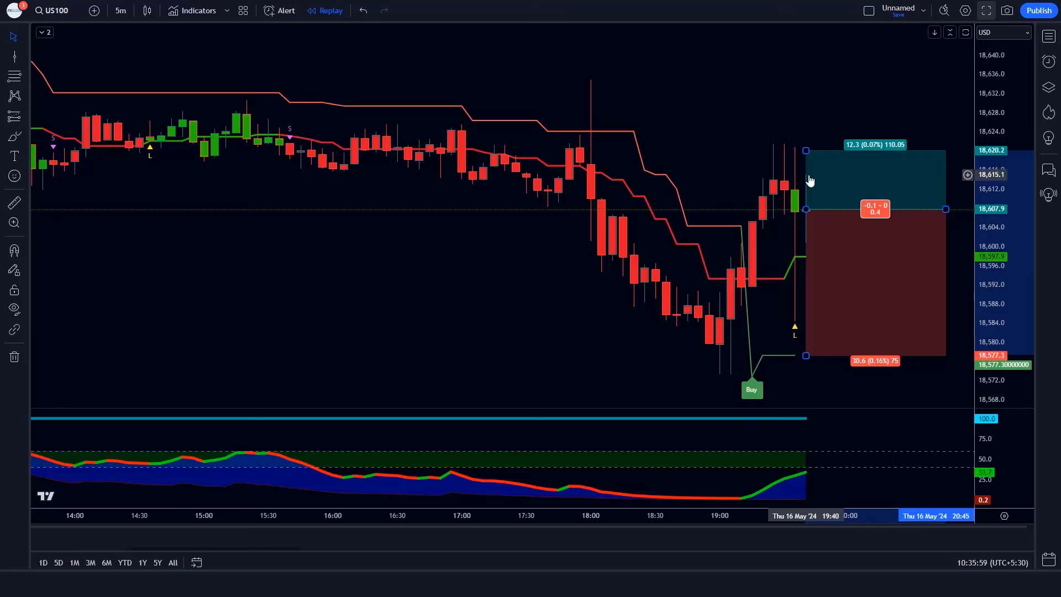
pyautogui.moveTo(807, 152); pyautogui.dragTo(820, 23)
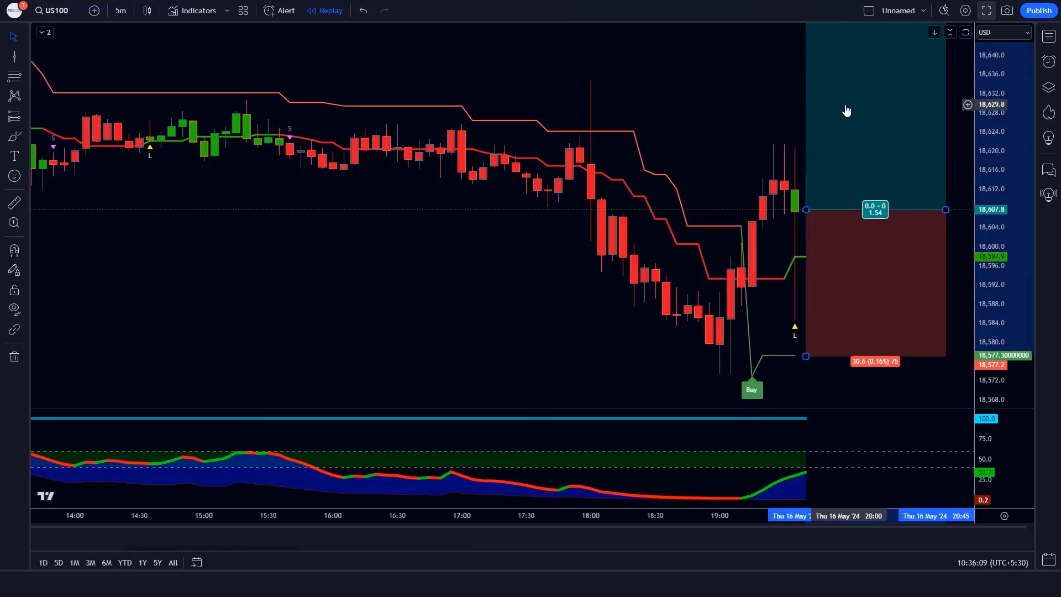
pyautogui.click(565, 567)
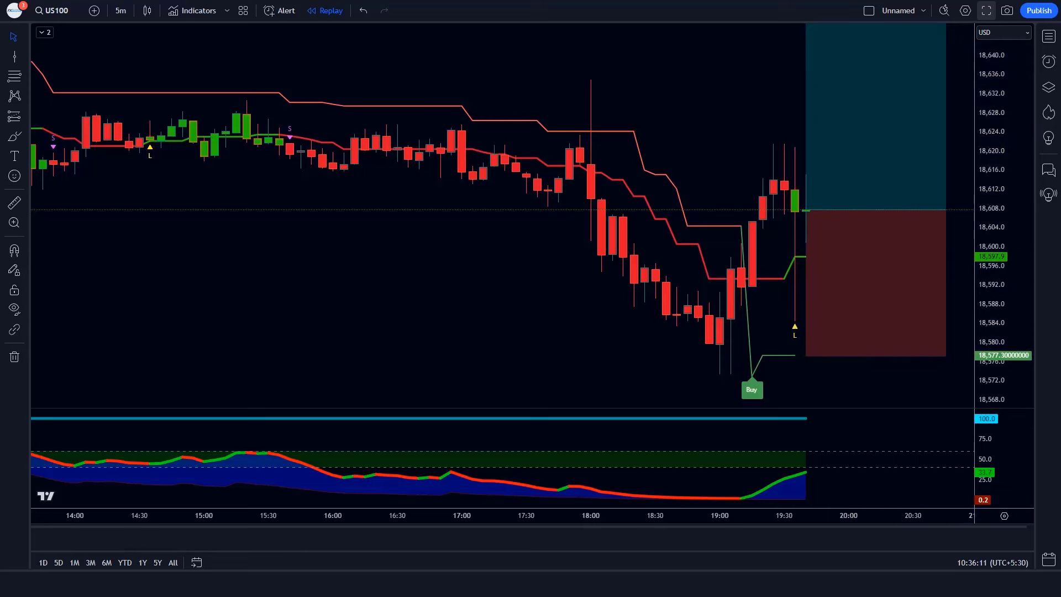
# Advance the replay and trim the long box to where the target was hit.
pyautogui.hotkey('shift', 'Down')
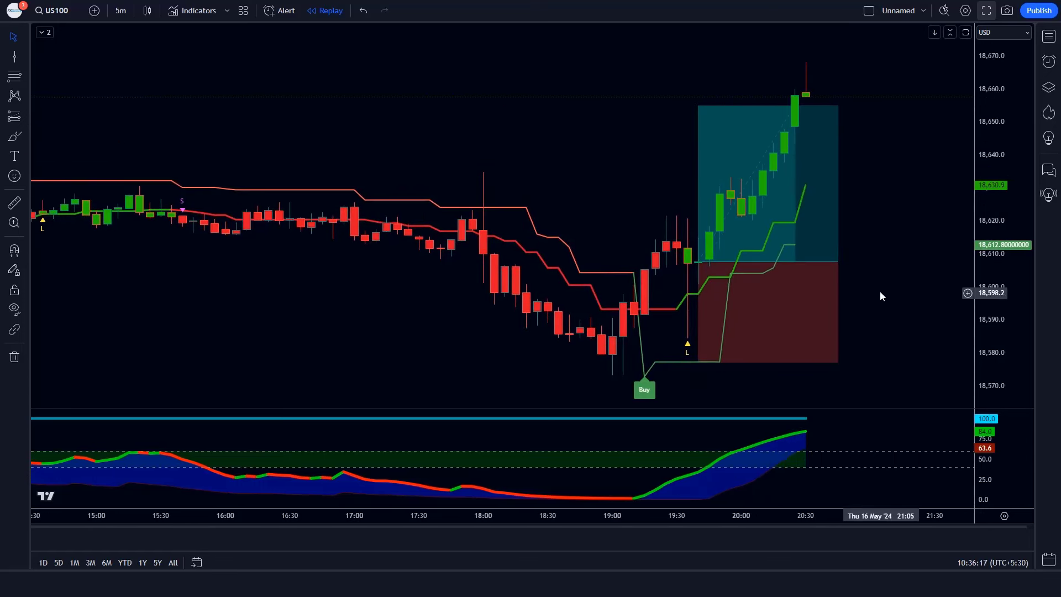
pyautogui.moveTo(838, 261); pyautogui.dragTo(805, 262)
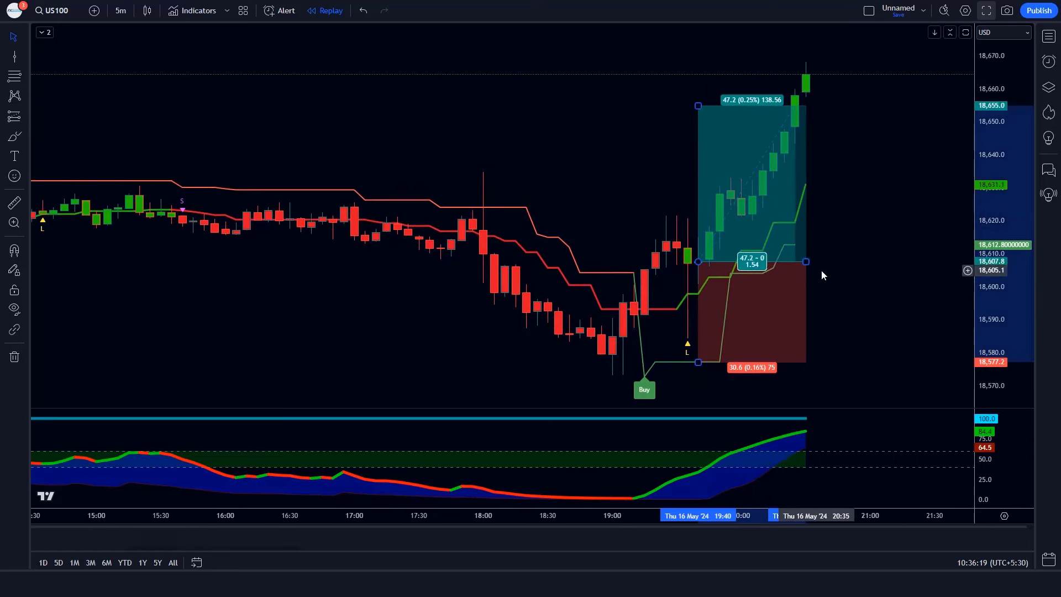
pyautogui.click(822, 275)
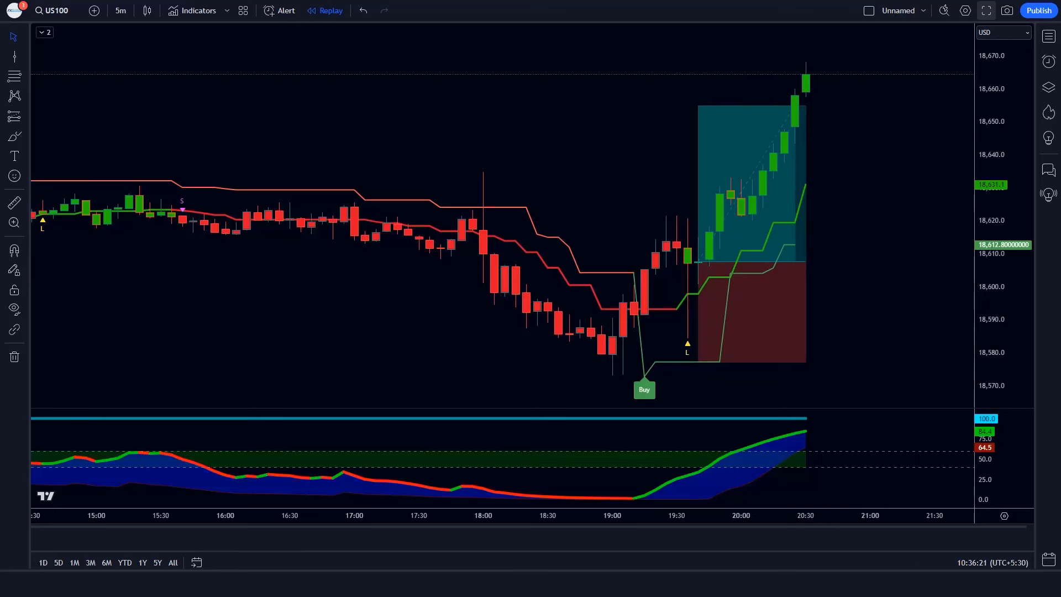
pyautogui.moveTo(642, 369); pyautogui.dragTo(470, 369)
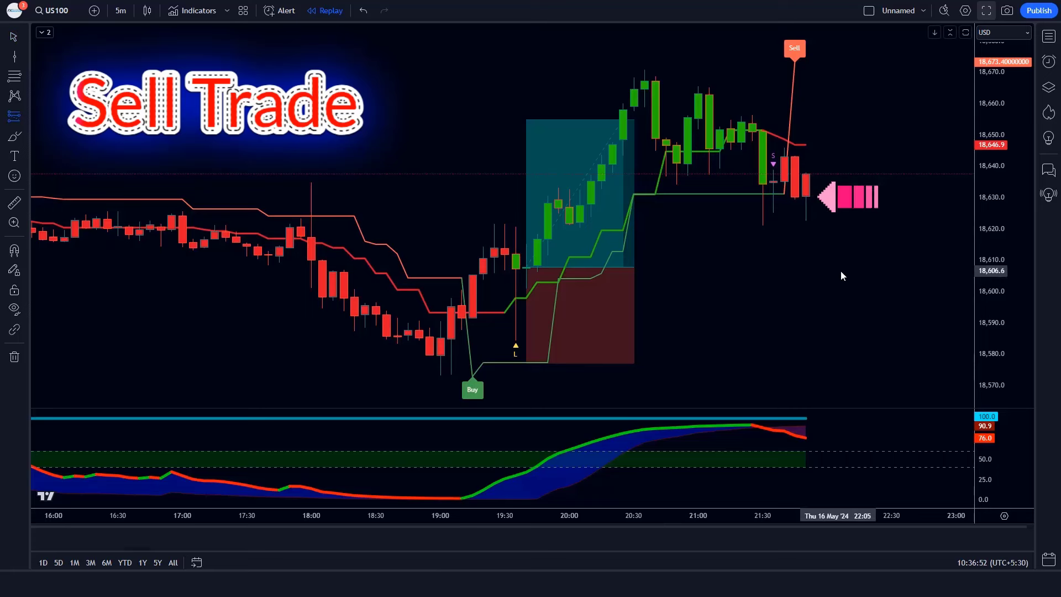
# Place a short position at 18,630.8 with stop near 18,674 and target near 18,564, then replay forward.
pyautogui.click(794, 195)
pyautogui.moveTo(796, 135); pyautogui.dragTo(823, 60)
pyautogui.moveTo(795, 258); pyautogui.dragTo(793, 404)
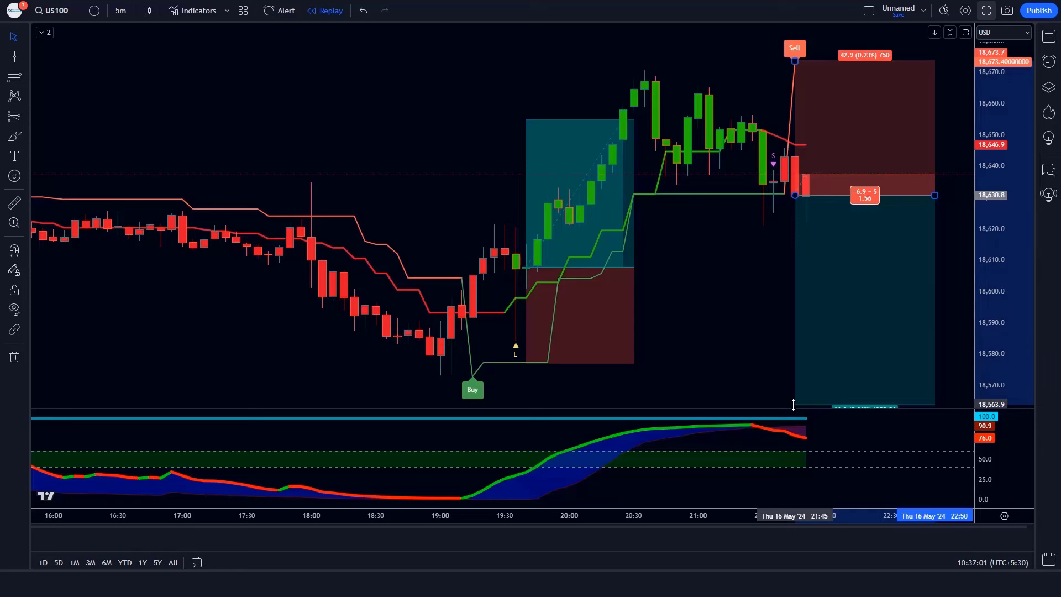
pyautogui.click(713, 338)
pyautogui.hotkey('shift', 'Down')
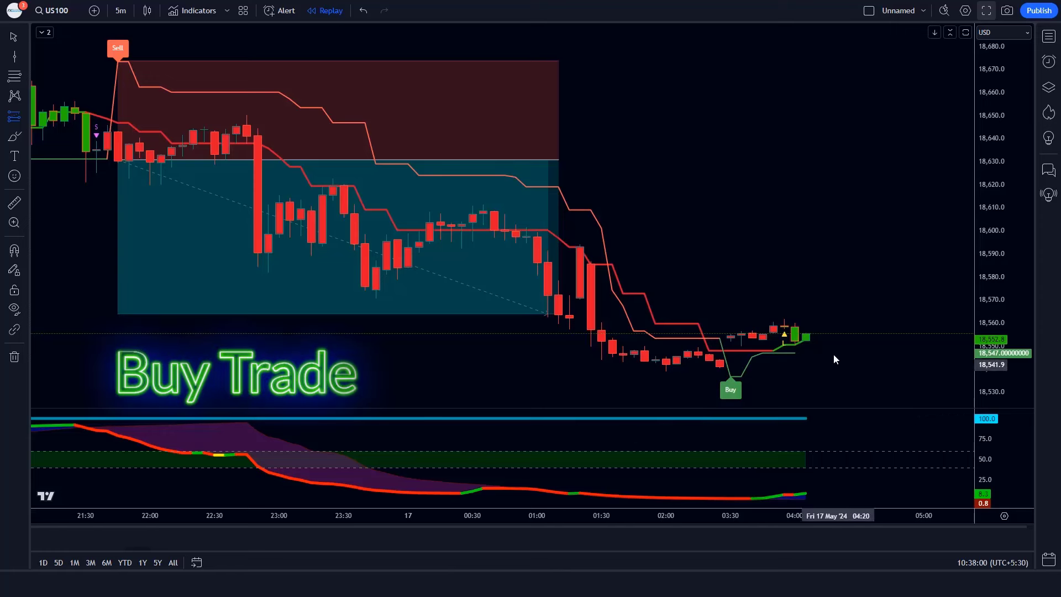
# Place a long position at 18,555.5 with stop near 18,547 and target near 18,570.
pyautogui.click(805, 334)
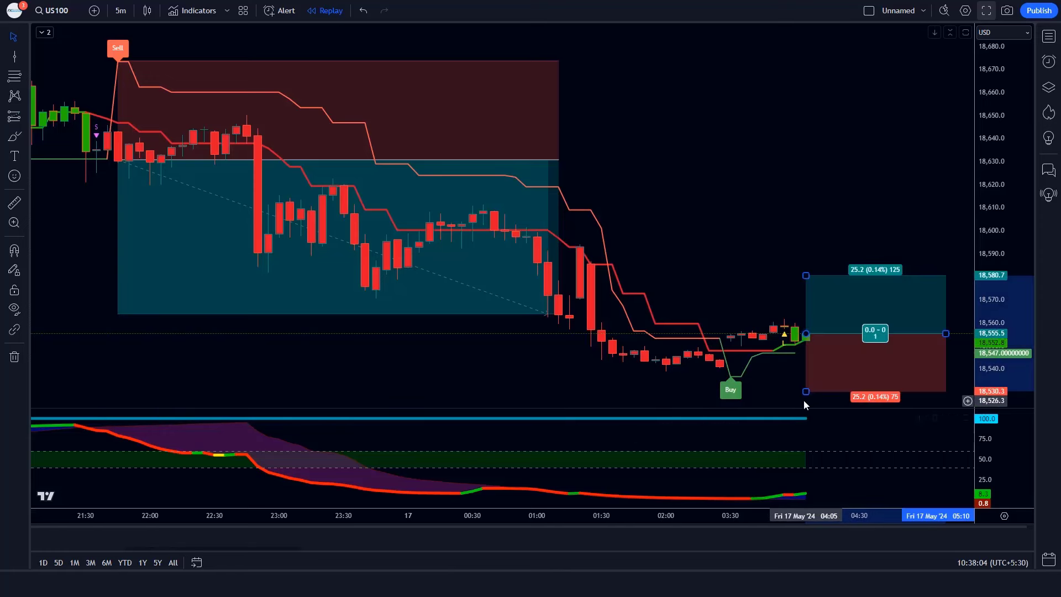
pyautogui.moveTo(812, 382); pyautogui.dragTo(822, 354)
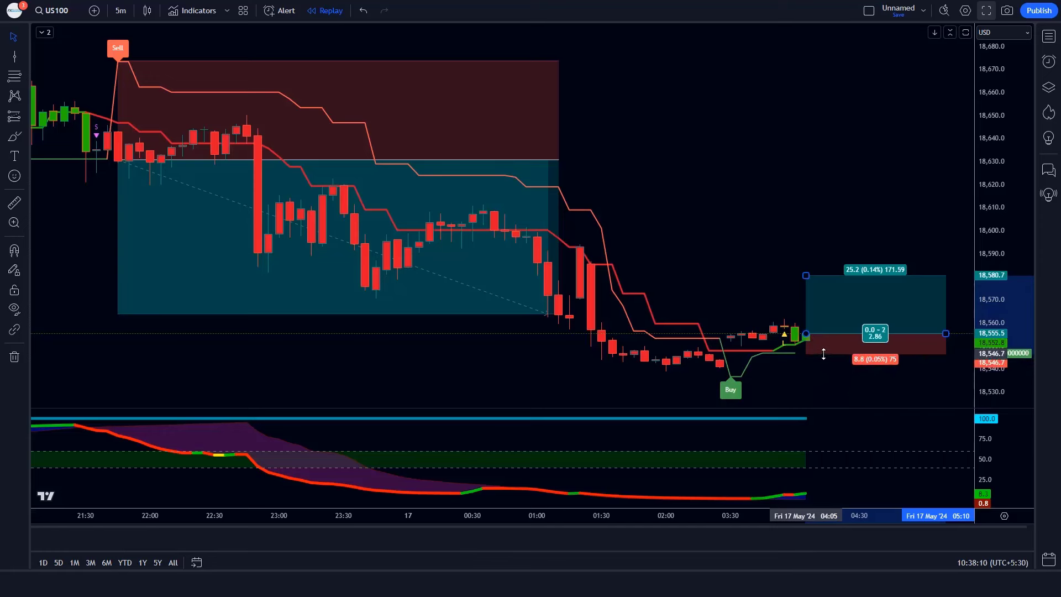
pyautogui.moveTo(813, 275); pyautogui.dragTo(814, 300)
pyautogui.press('Escape')
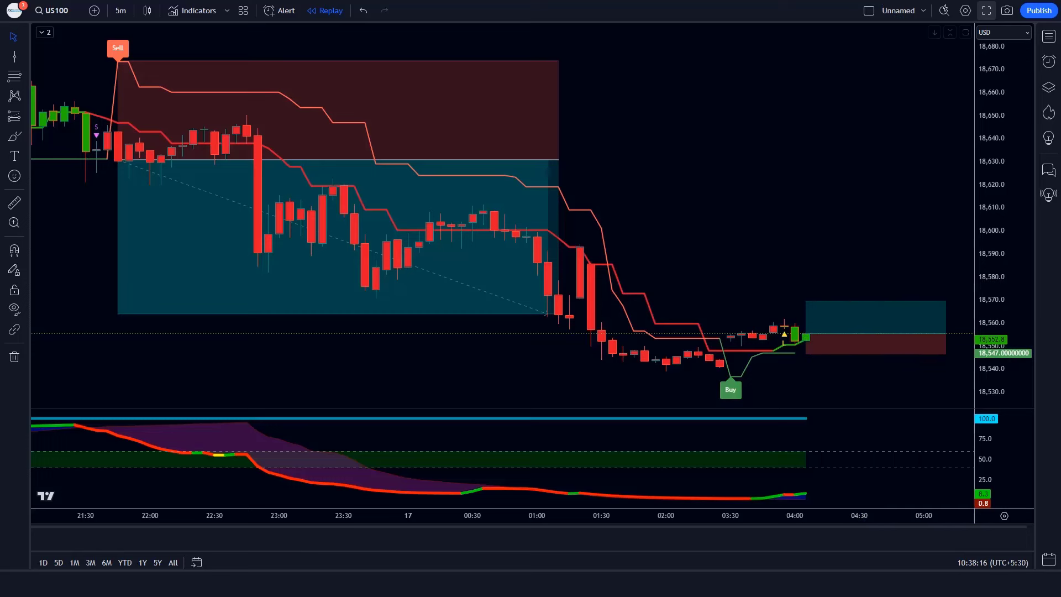
# Follow the replay and fit the long box's right edge to where the target hit.
pyautogui.moveTo(728, 369); pyautogui.dragTo(588, 369)
pyautogui.moveTo(807, 329); pyautogui.dragTo(972, 329)
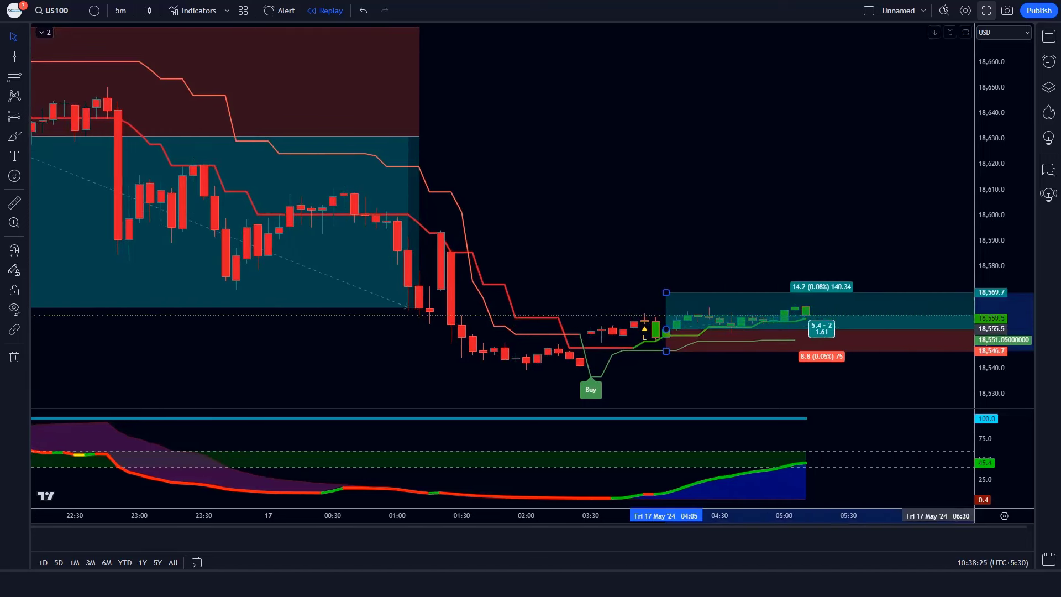
pyautogui.moveTo(588, 369); pyautogui.dragTo(416, 369)
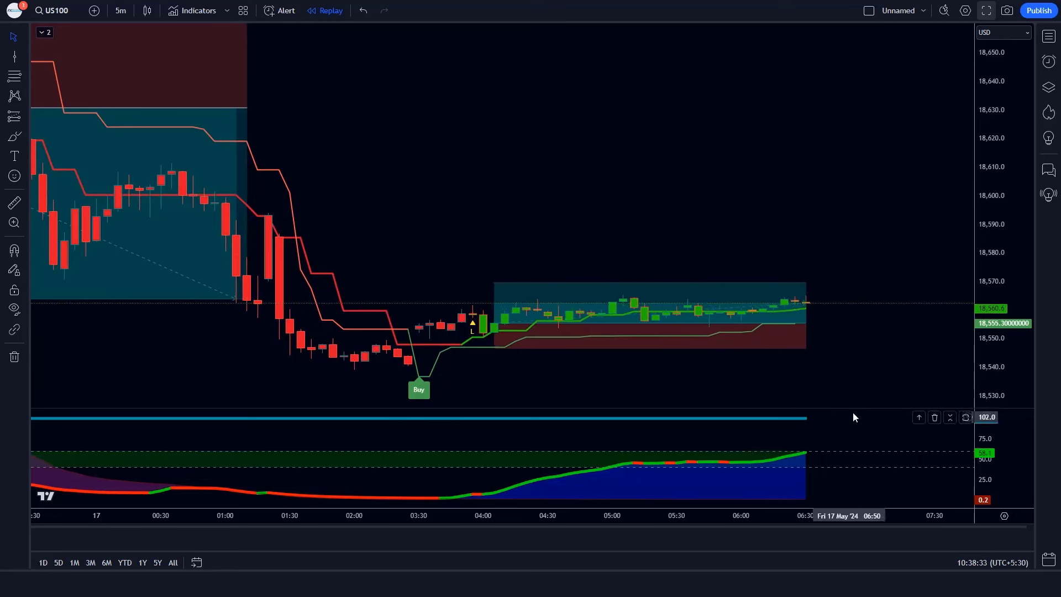
pyautogui.moveTo(806, 324); pyautogui.dragTo(970, 325)
pyautogui.click(845, 390)
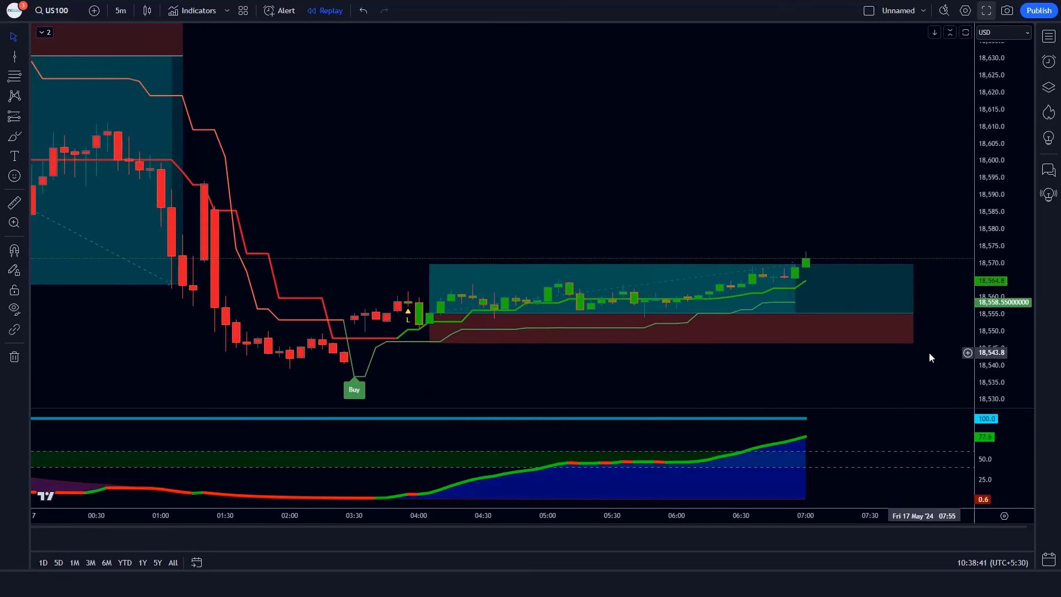
pyautogui.moveTo(914, 313); pyautogui.dragTo(807, 310)
pyautogui.click(828, 318)
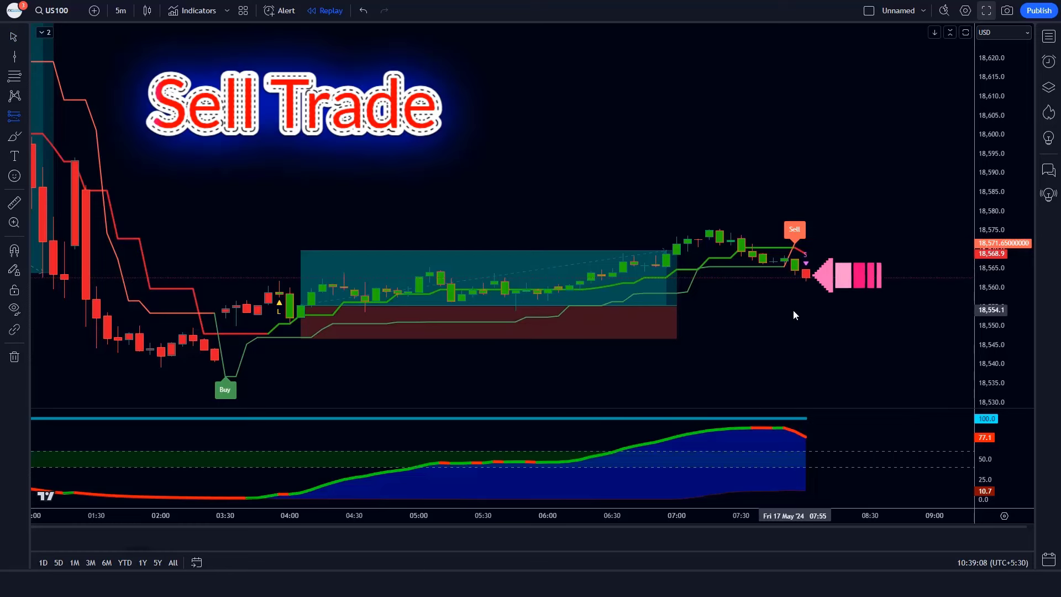
# Place a short position at the last candle with stop 18,573.5 and target 18,544.0.
pyautogui.click(805, 277)
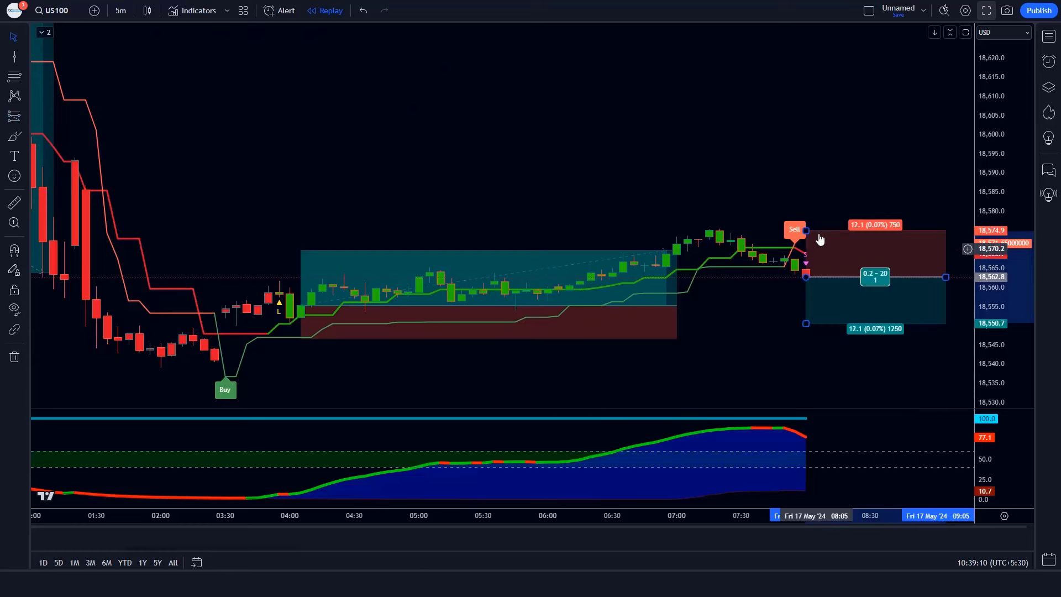
pyautogui.moveTo(807, 232); pyautogui.dragTo(817, 236)
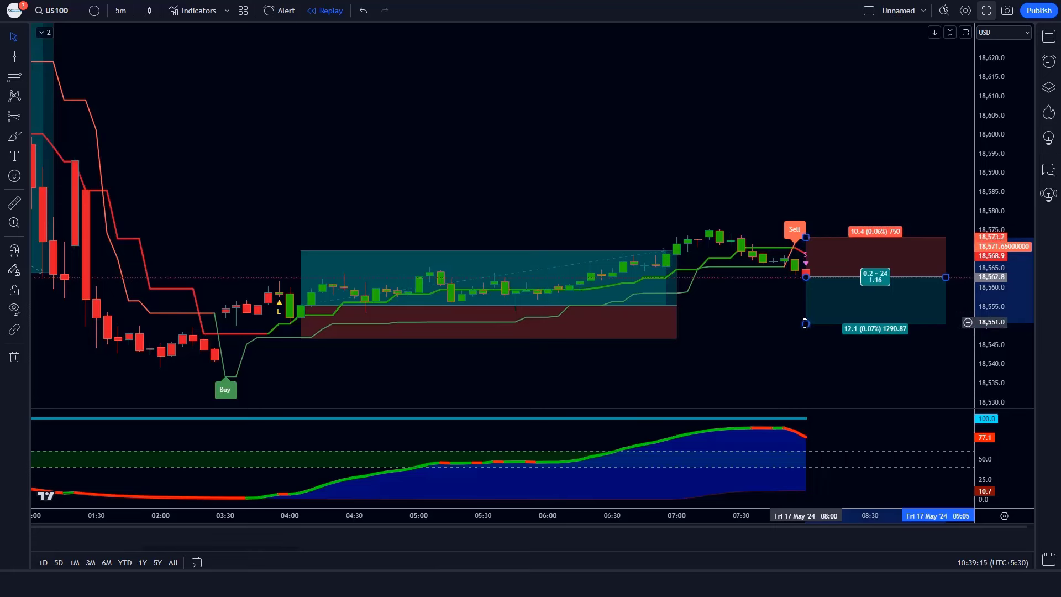
pyautogui.moveTo(805, 323); pyautogui.dragTo(806, 343)
pyautogui.click(699, 416)
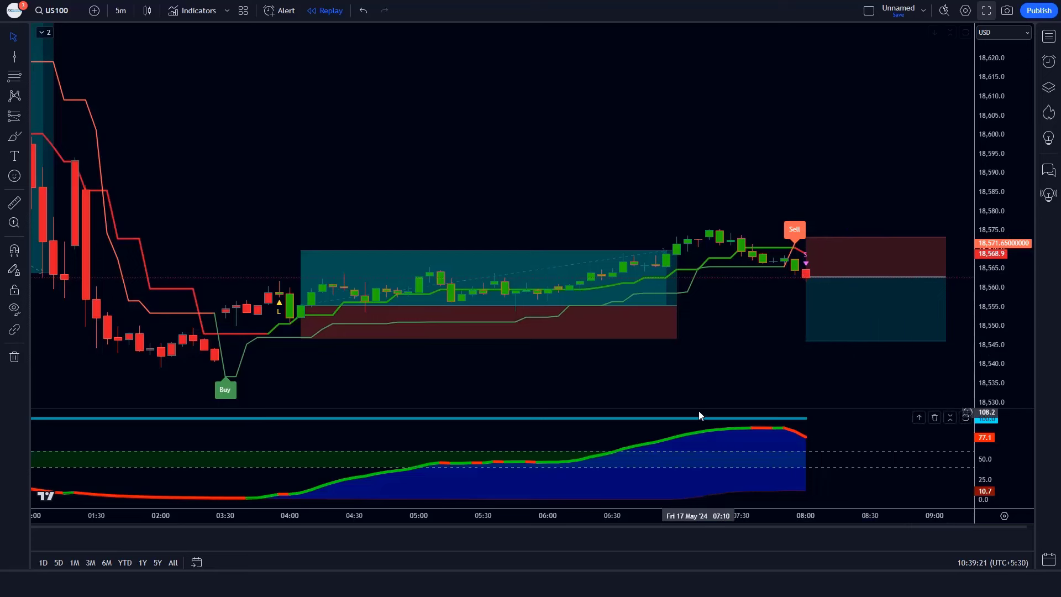
# Pan the chart left to show the newest candles after the short trade.
pyautogui.moveTo(223, 369); pyautogui.dragTo(84, 369)
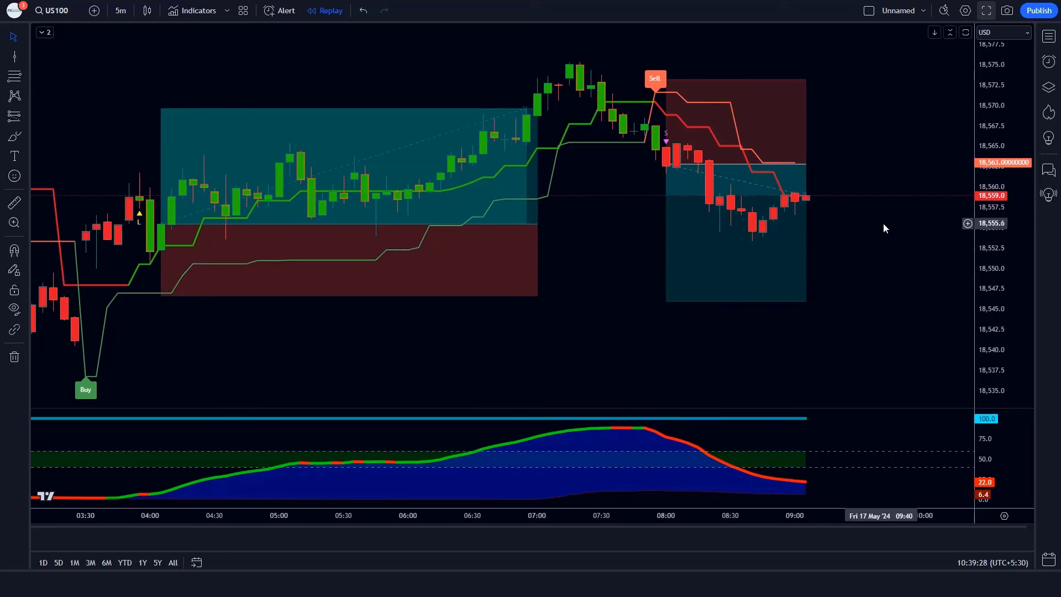
pyautogui.moveTo(601, 309); pyautogui.dragTo(579, 309)
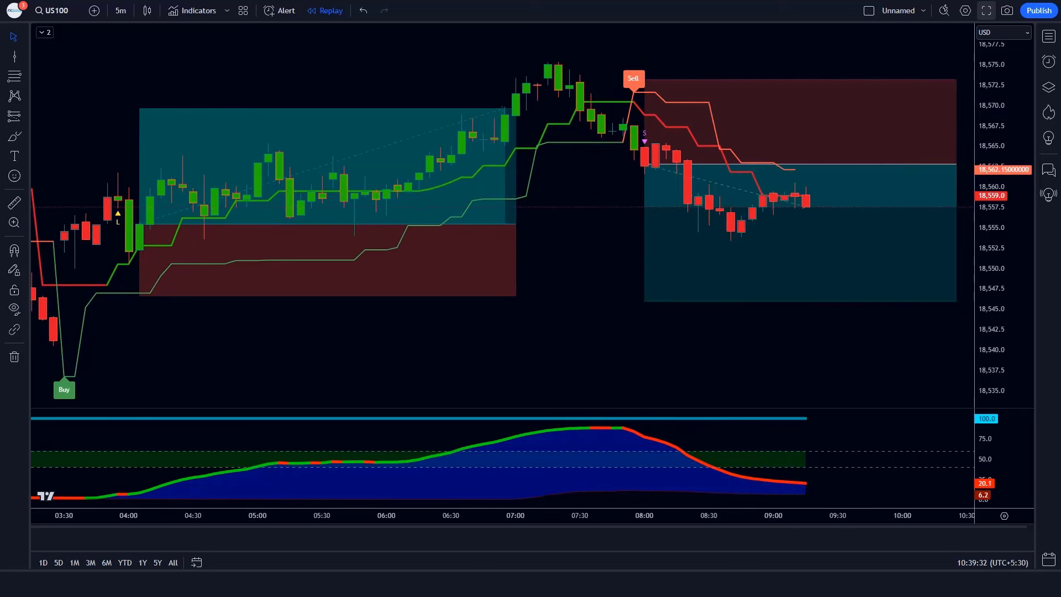
pyautogui.moveTo(62, 369); pyautogui.dragTo(8, 369)
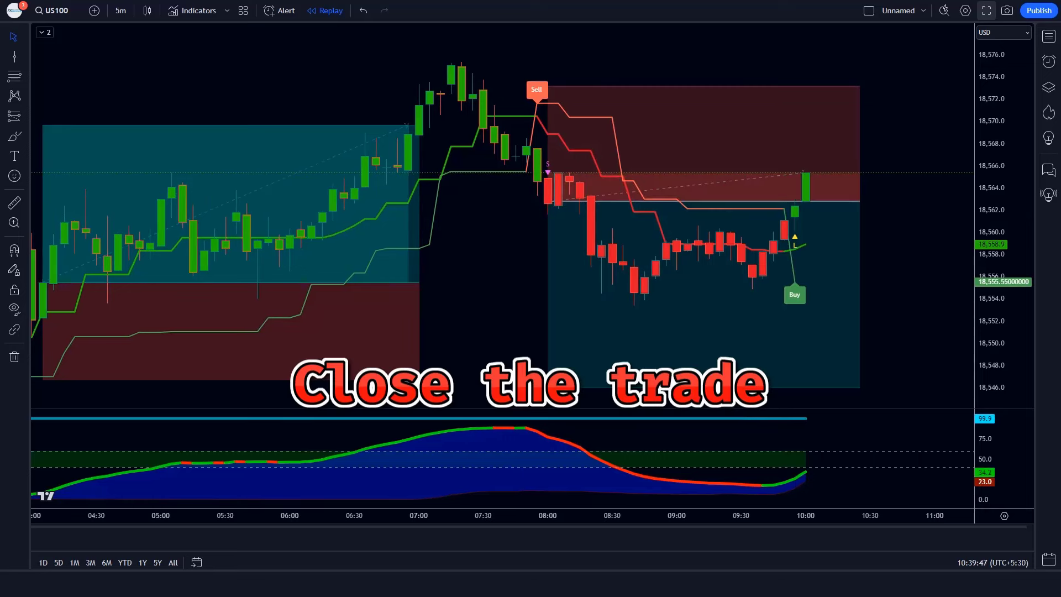
# Shorten the short position box so it ends at the Buy signal candle.
pyautogui.moveTo(859, 238); pyautogui.dragTo(780, 230)
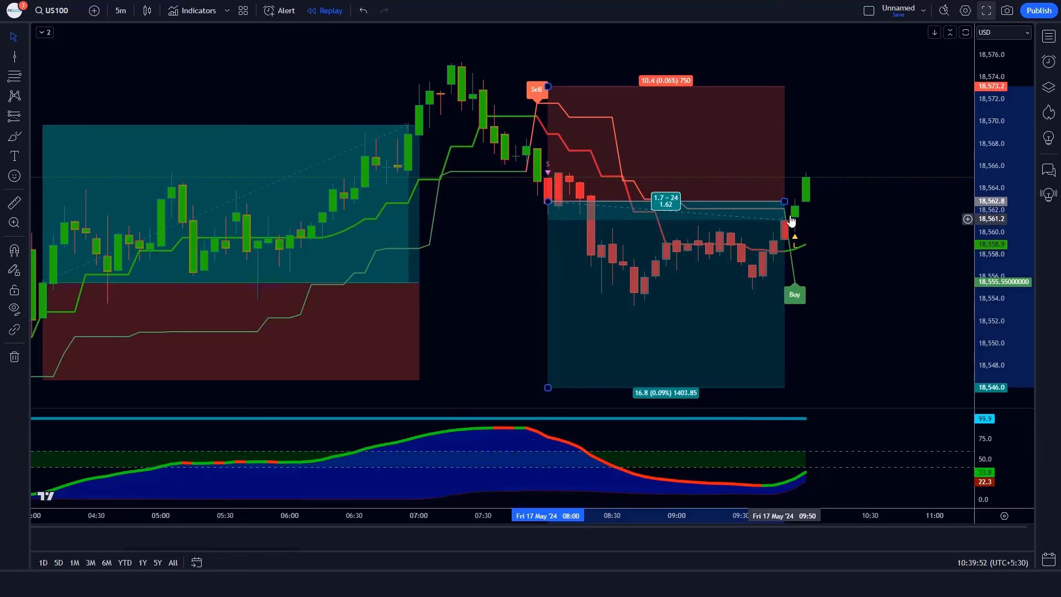
pyautogui.click(874, 230)
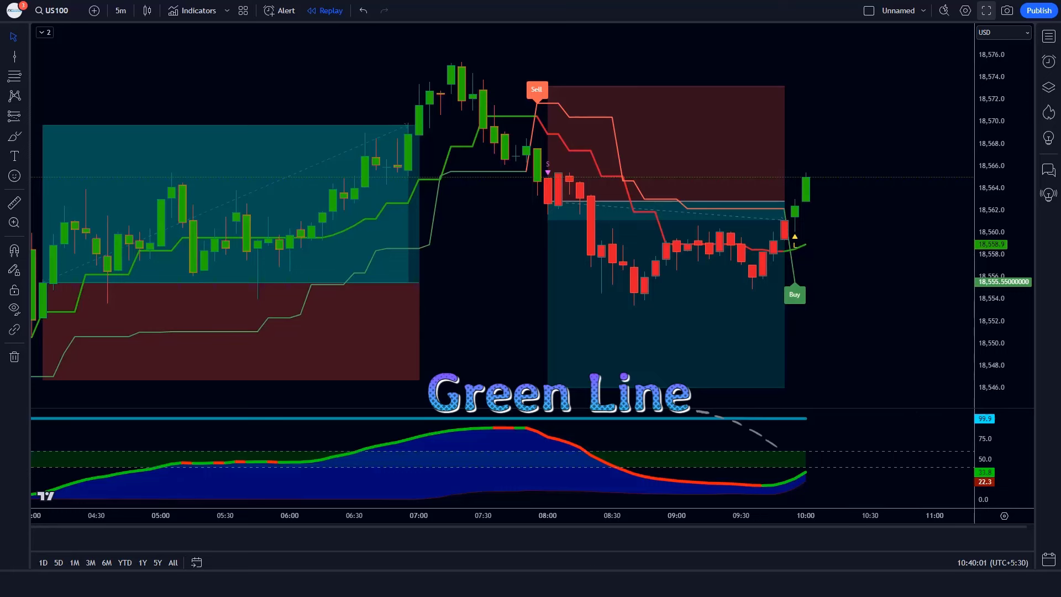
# Place a long position at the latest green candle with stop at 18,555.5 and a high target.
pyautogui.click(805, 178)
pyautogui.moveTo(805, 233); pyautogui.dragTo(827, 283)
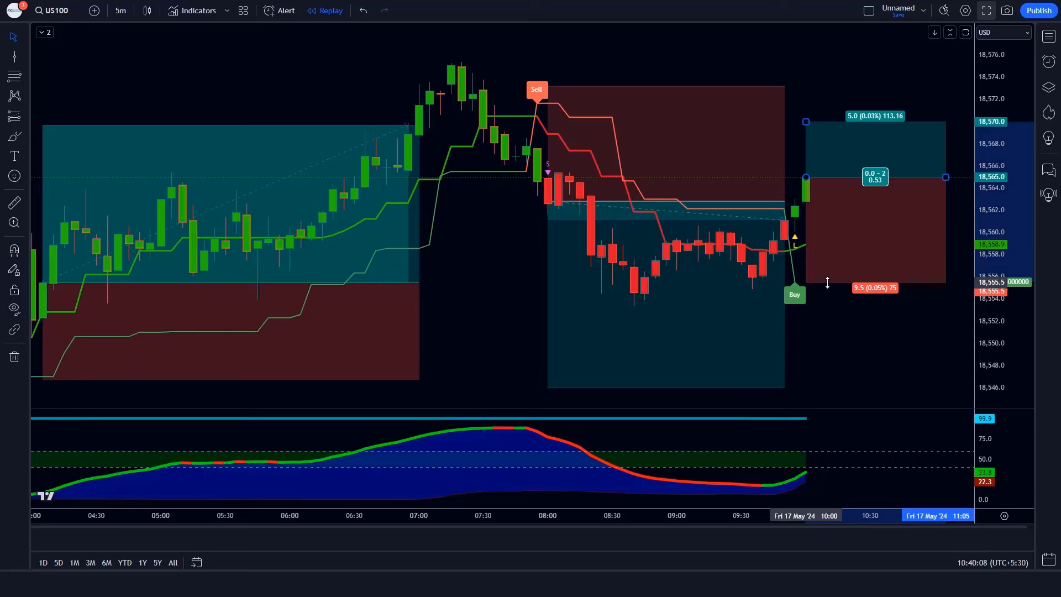
pyautogui.moveTo(806, 121); pyautogui.dragTo(810, 25)
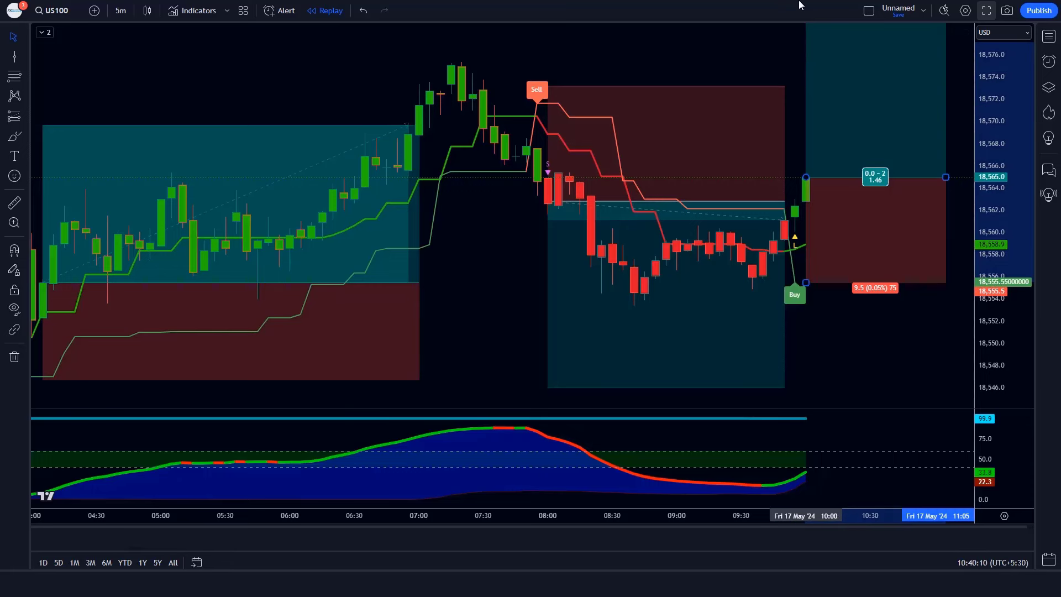
pyautogui.click(757, 58)
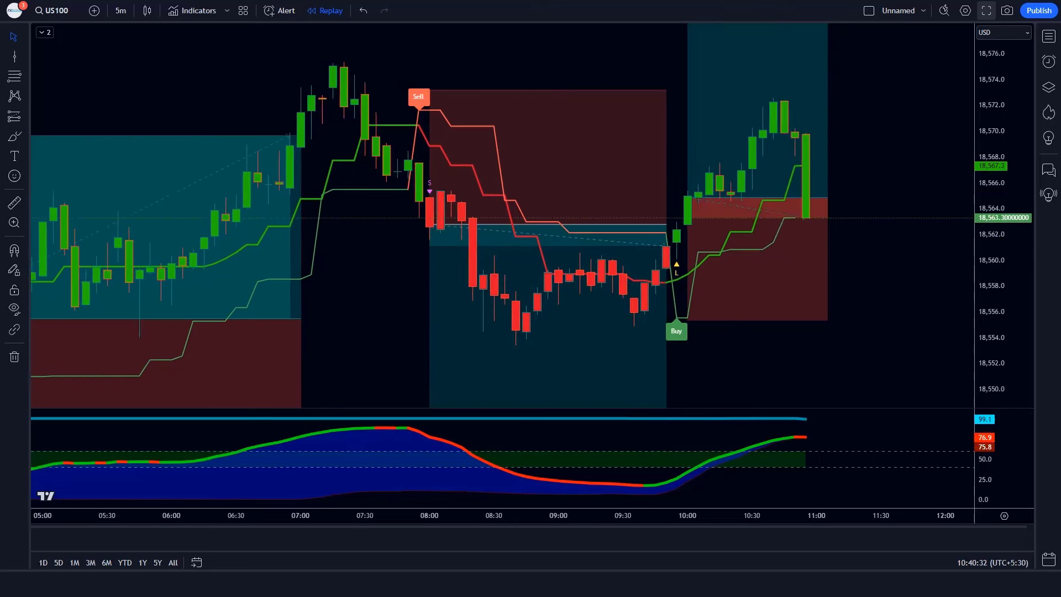
# Shorten the long position box to end where the trade closes.
pyautogui.click(817, 197)
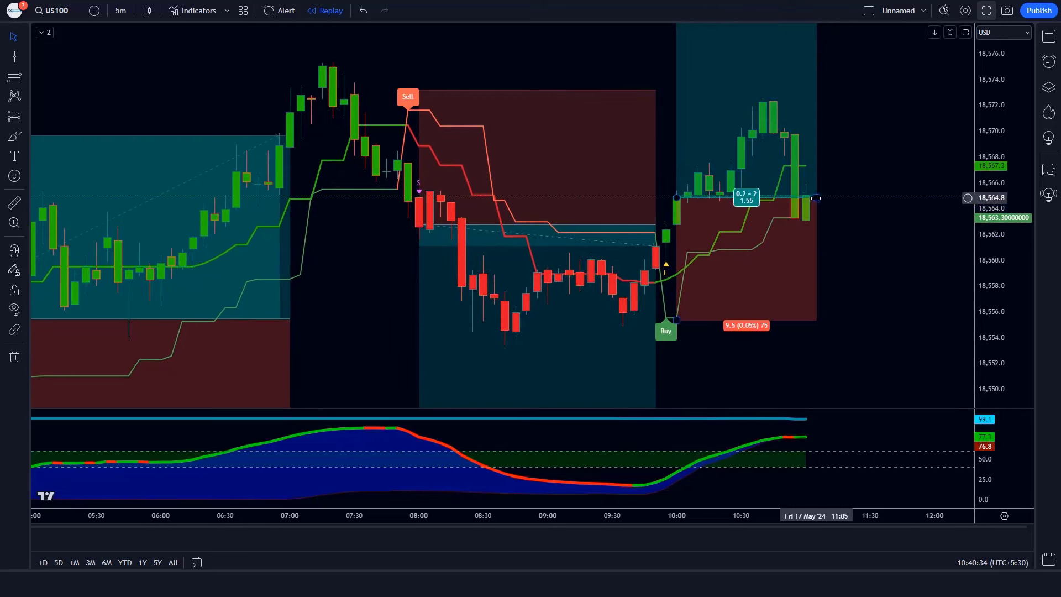
pyautogui.click(812, 359)
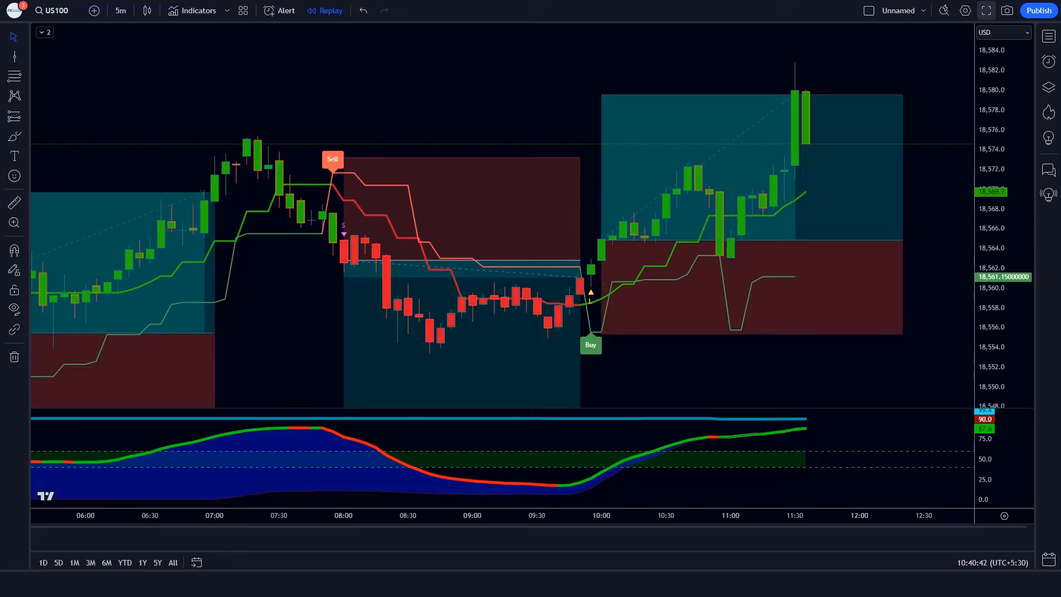
pyautogui.moveTo(891, 301); pyautogui.dragTo(797, 224)
pyautogui.click(871, 263)
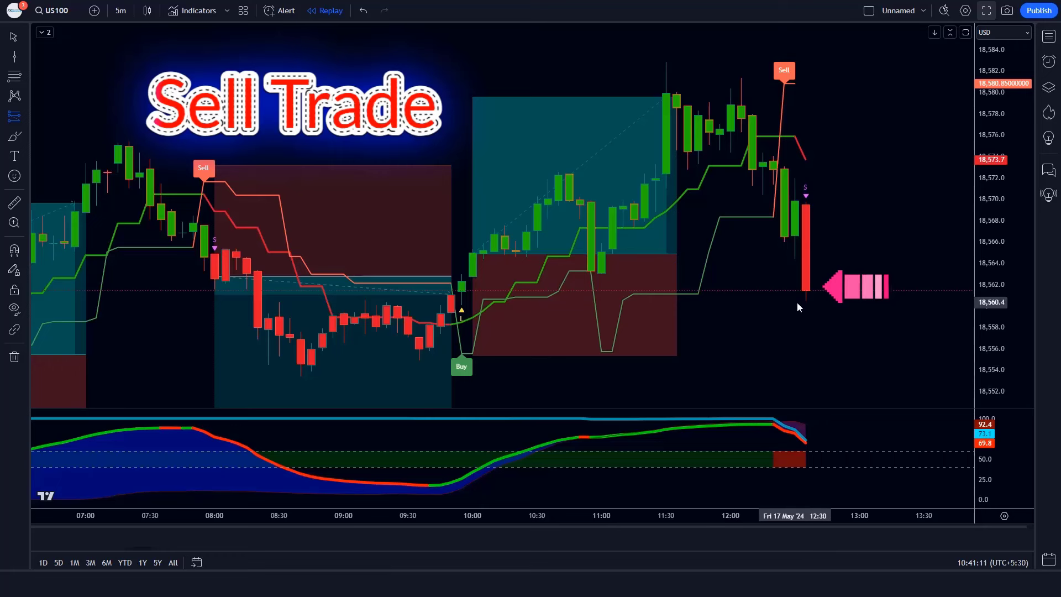
# Place a short at the latest red candle, stop 18,580.8, 1.53-ratio target, box width adjusted.
pyautogui.click(805, 289)
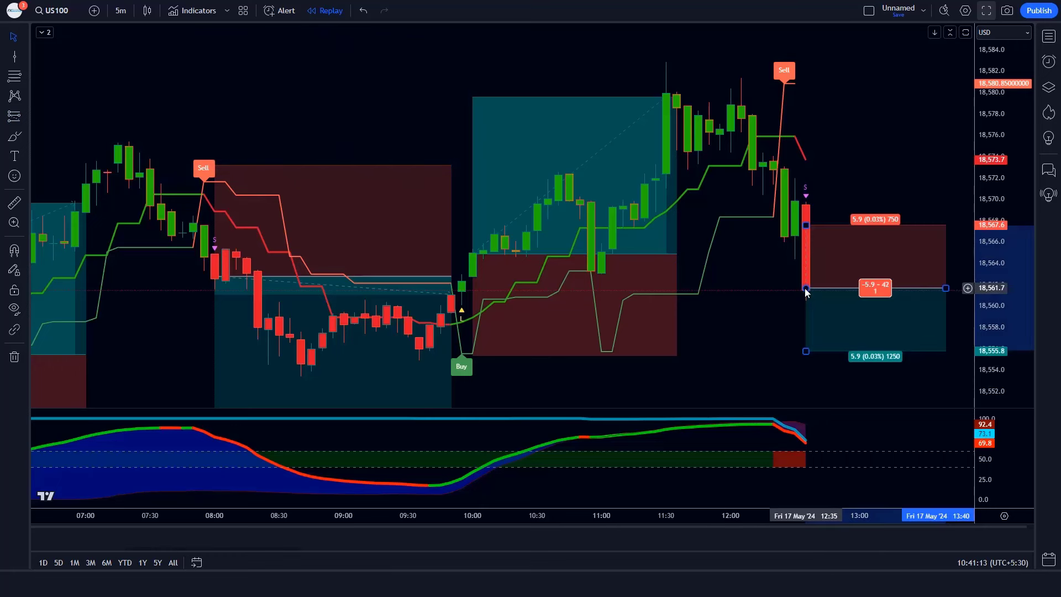
pyautogui.moveTo(805, 225); pyautogui.dragTo(837, 84)
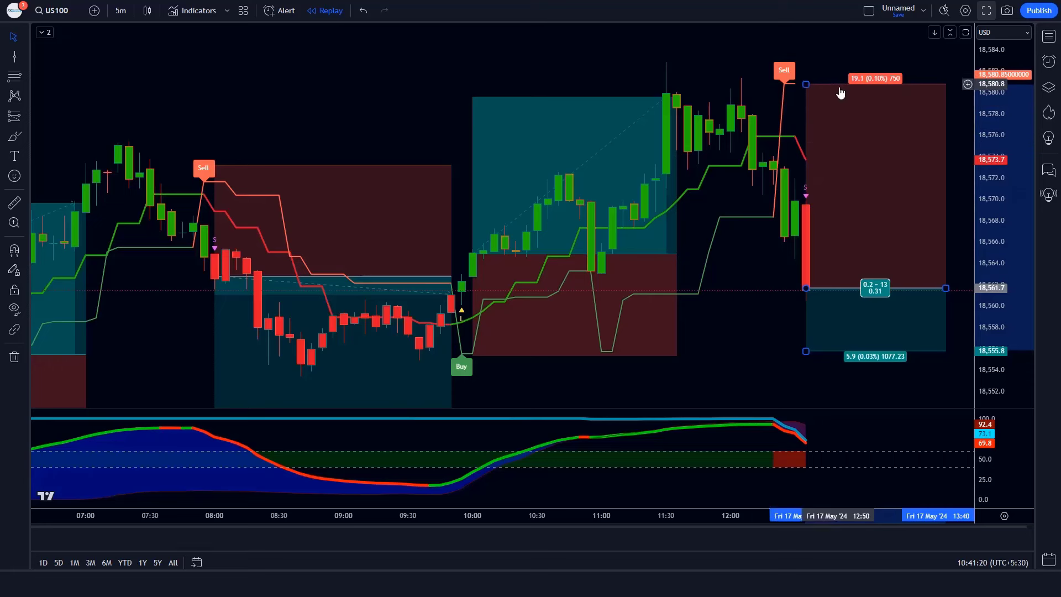
pyautogui.moveTo(806, 351); pyautogui.dragTo(812, 409)
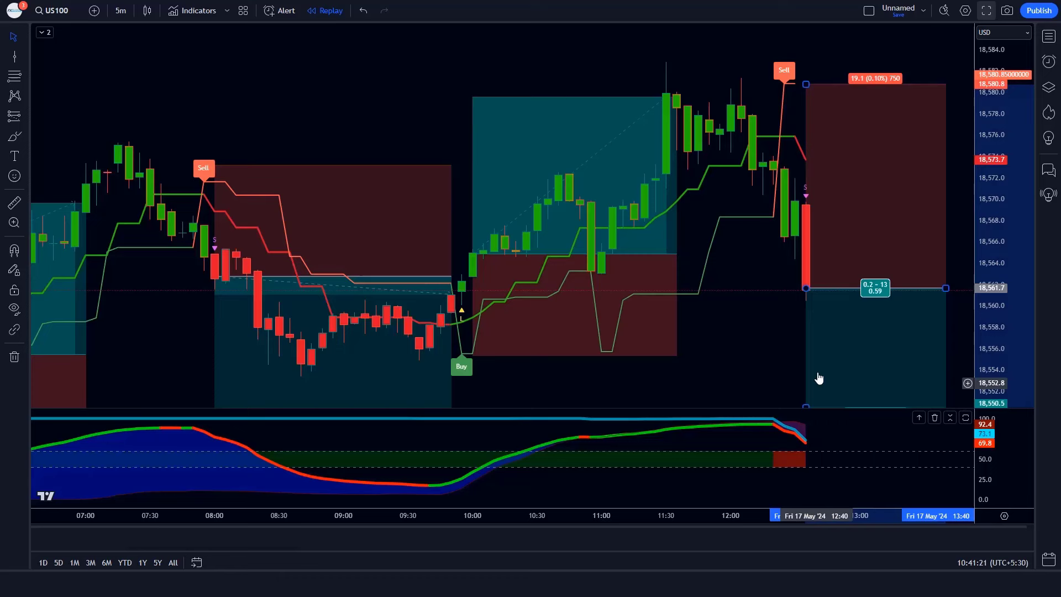
pyautogui.click(752, 339)
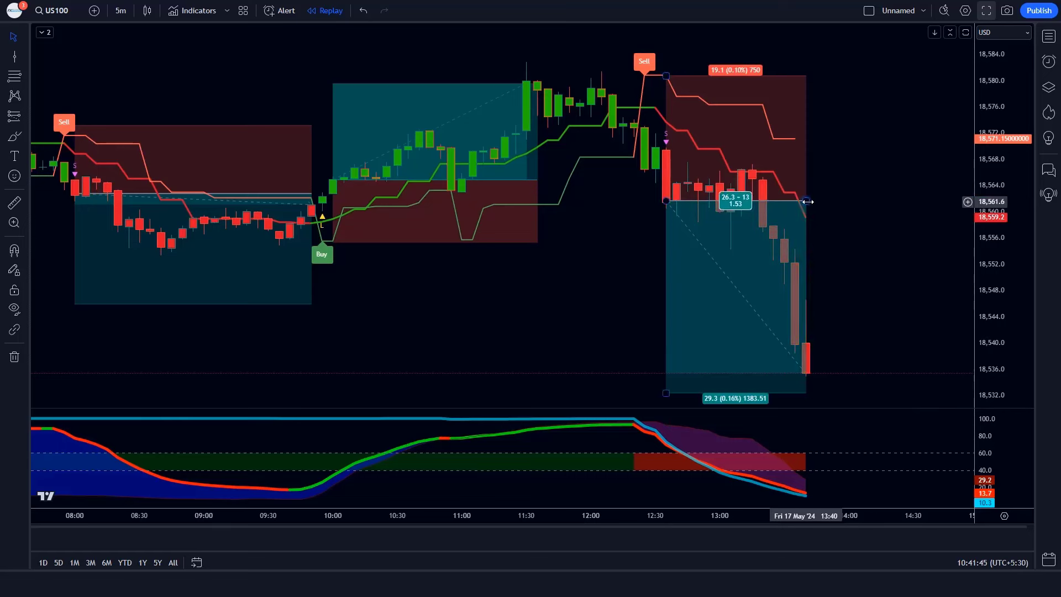
pyautogui.moveTo(806, 200); pyautogui.dragTo(924, 200)
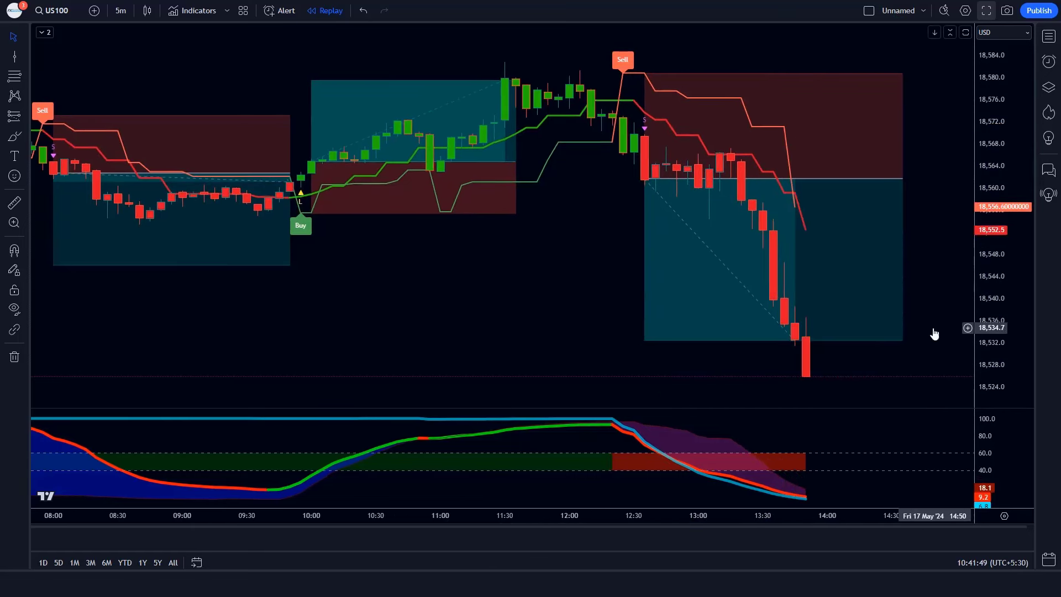
pyautogui.moveTo(901, 178); pyautogui.dragTo(806, 178)
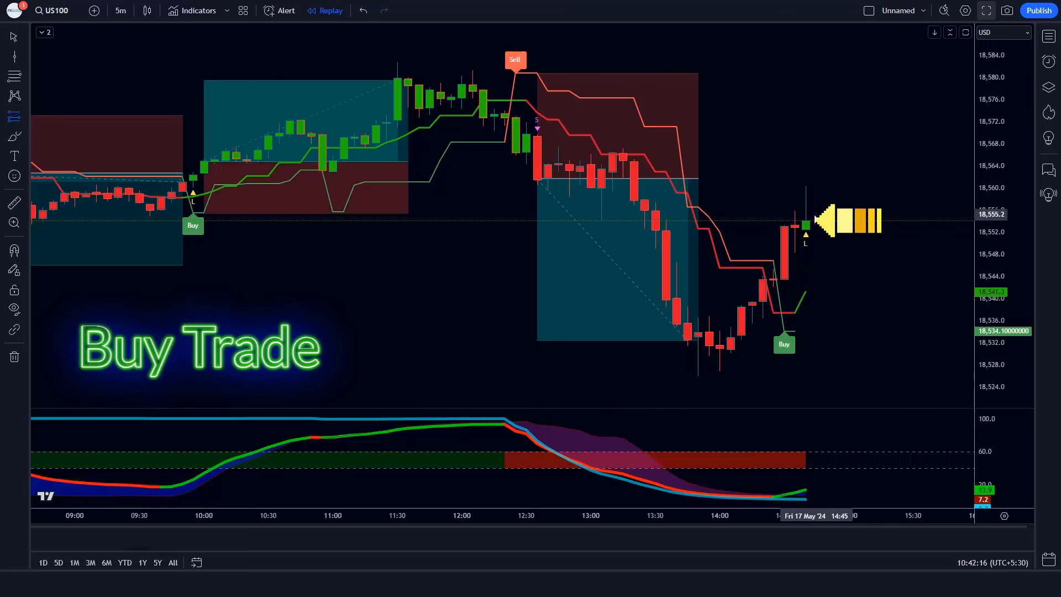
# Place a long position at 18,554.1 with stop 18,534.1 and target near 18,585.
pyautogui.click(807, 221)
pyautogui.moveTo(817, 283); pyautogui.dragTo(819, 331)
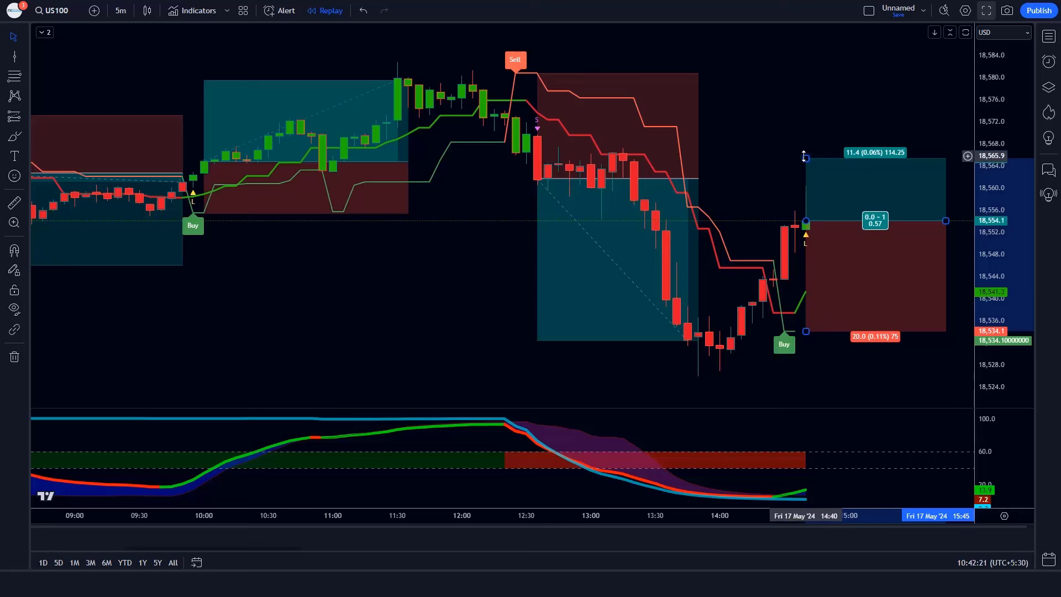
pyautogui.moveTo(805, 158); pyautogui.dragTo(801, 50)
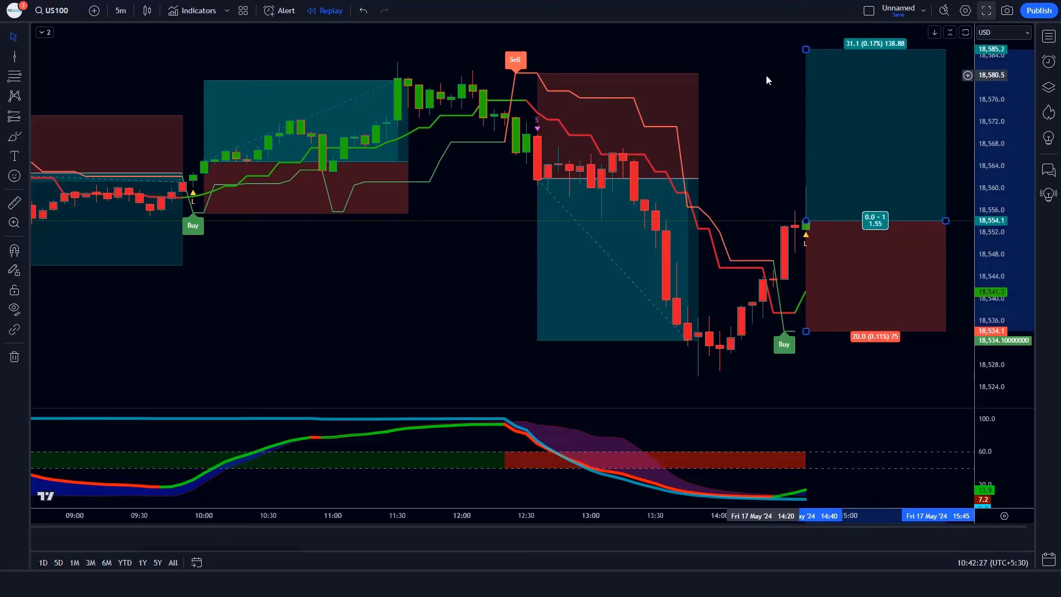
pyautogui.click(644, 559)
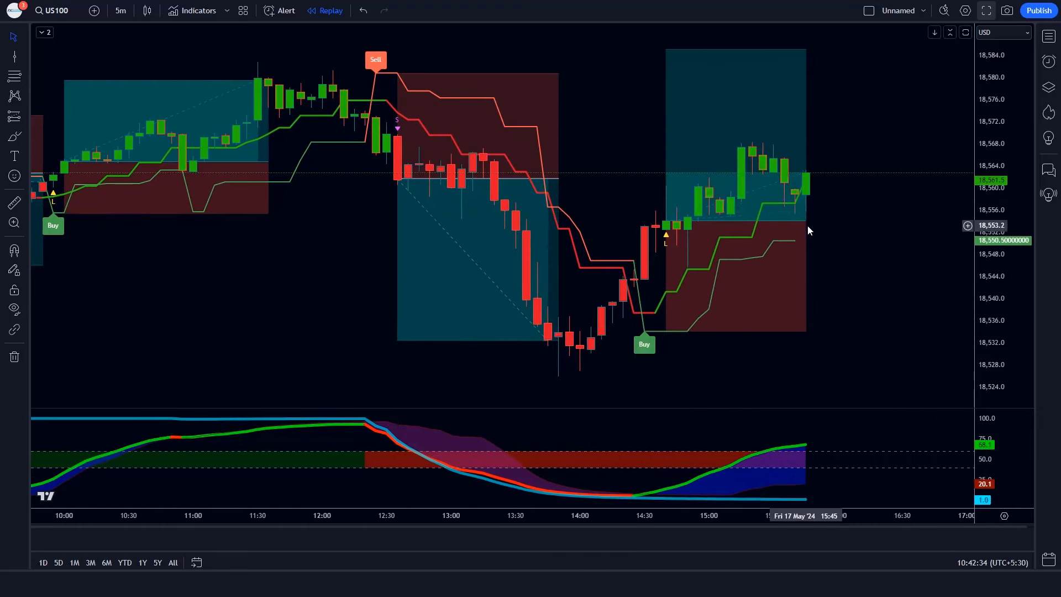
# Stretch the long position box rightward across the latest candles.
pyautogui.moveTo(807, 221); pyautogui.dragTo(923, 345)
pyautogui.click(923, 346)
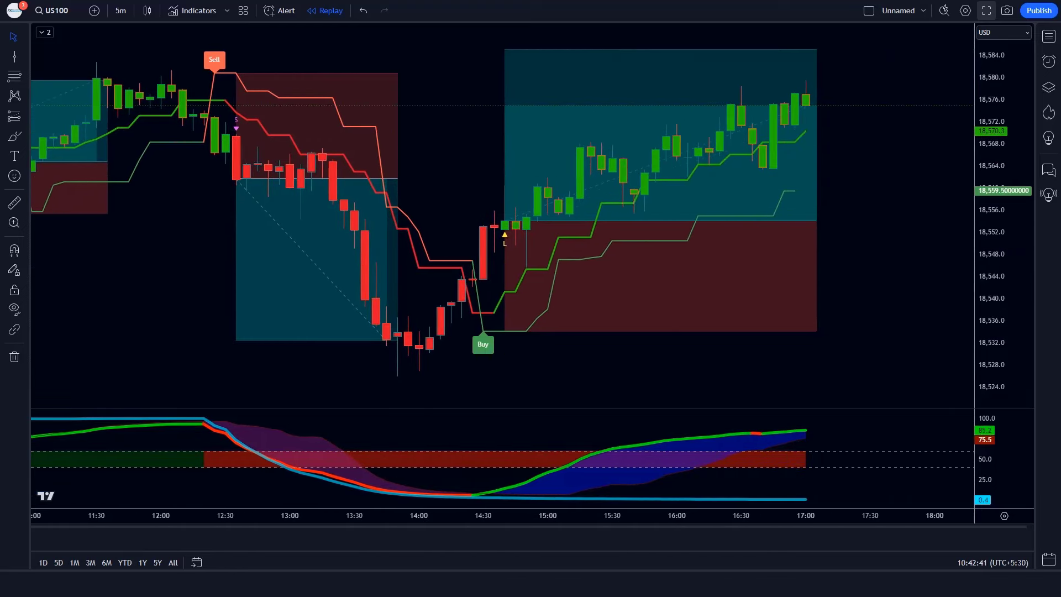
pyautogui.moveTo(816, 221); pyautogui.dragTo(973, 221)
pyautogui.click(540, 517)
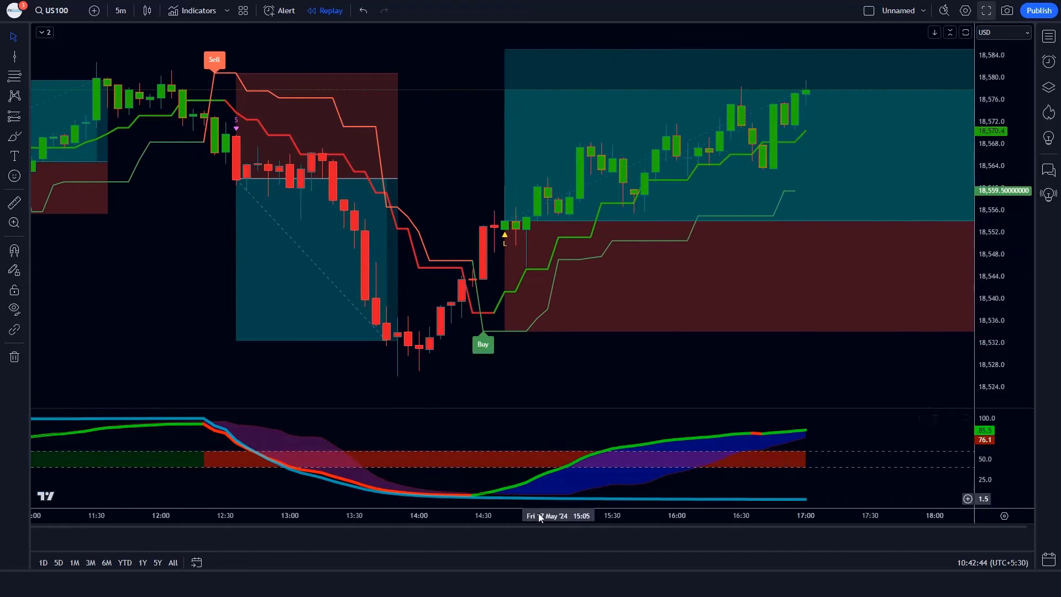